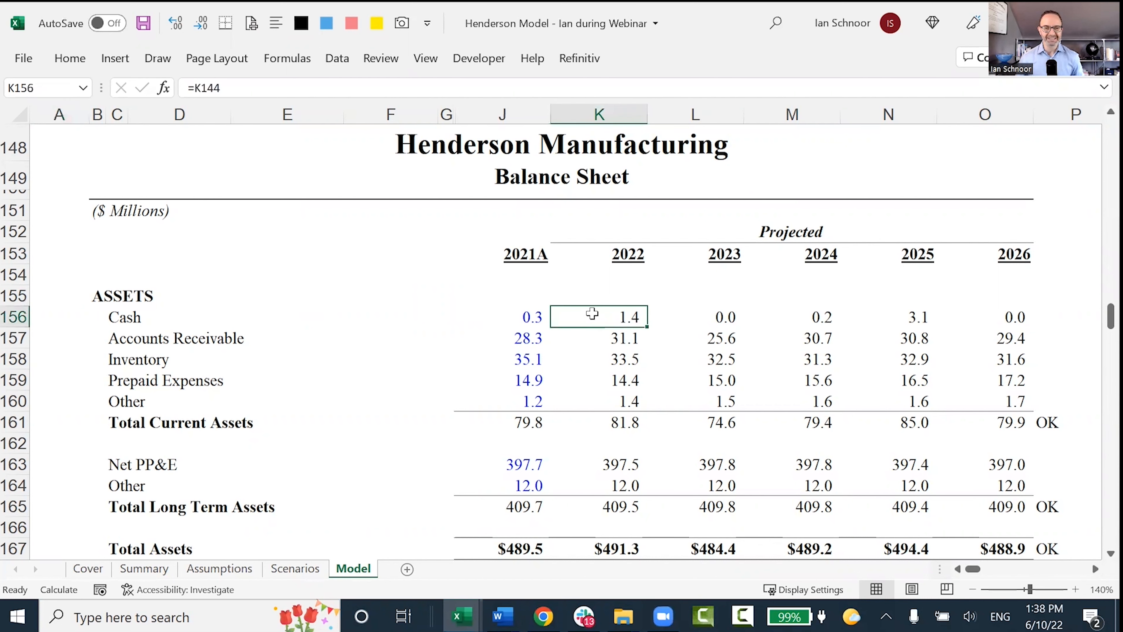
# Review the balance sheet from Assets to the Check row beneath Total Liabilities and Equity, returning to the Assets section
pyautogui.scroll(-2, 613, 329)
pyautogui.scroll(-6, 619, 338)
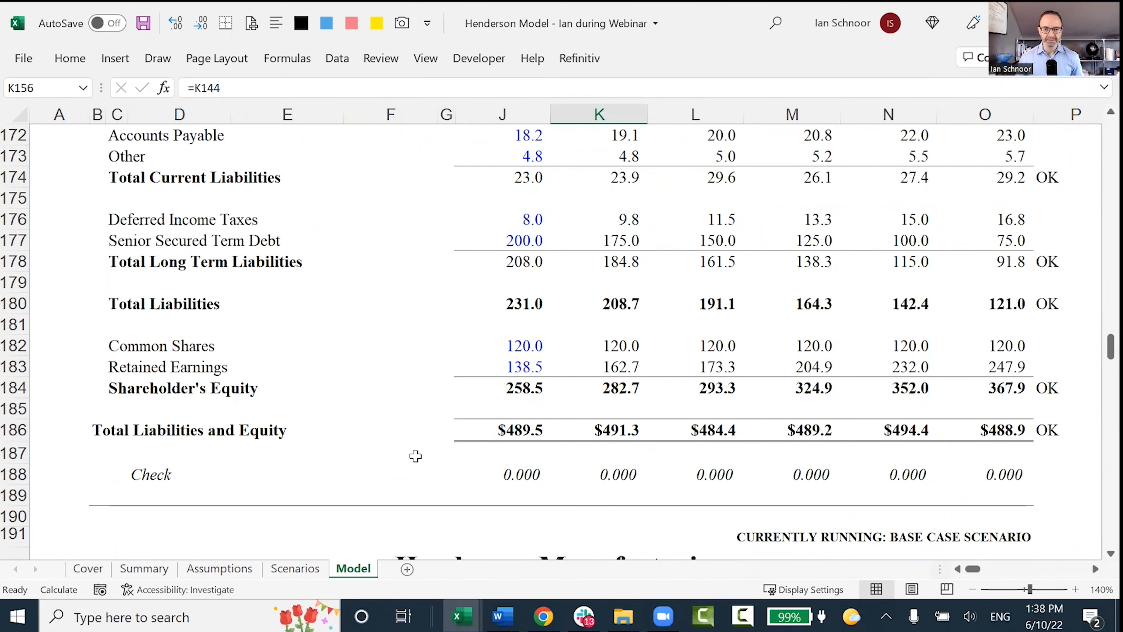
pyautogui.scroll(1, 414, 456)
pyautogui.scroll(6, 415, 455)
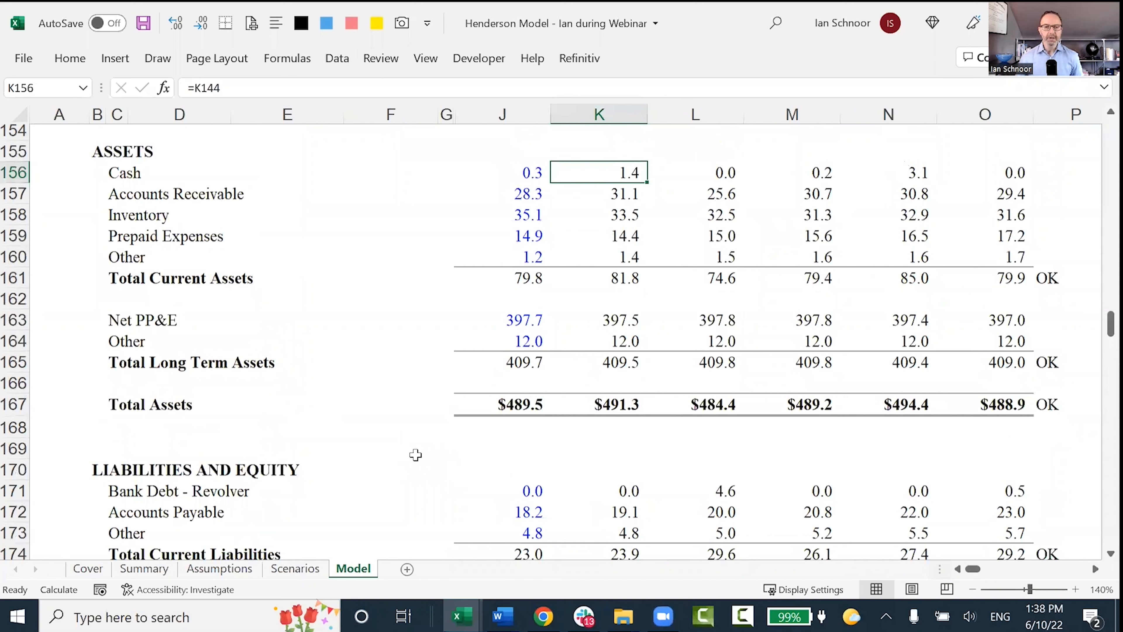
pyautogui.scroll(1, 415, 455)
pyautogui.press('Up')
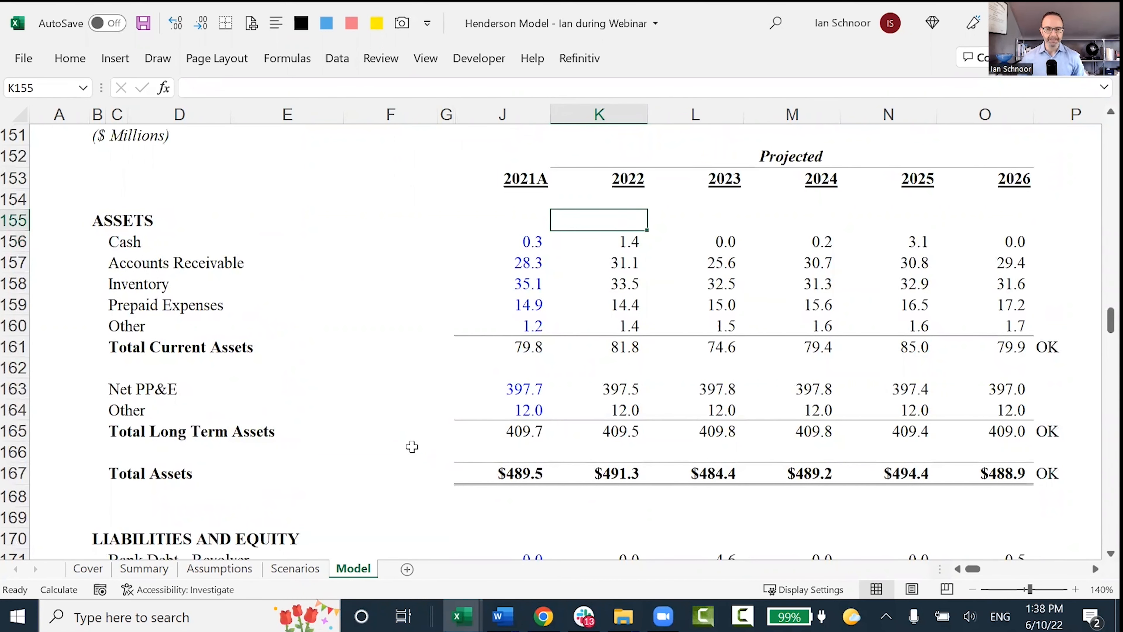
pyautogui.press('Left')
pyautogui.press('Left')
pyautogui.press('Left')
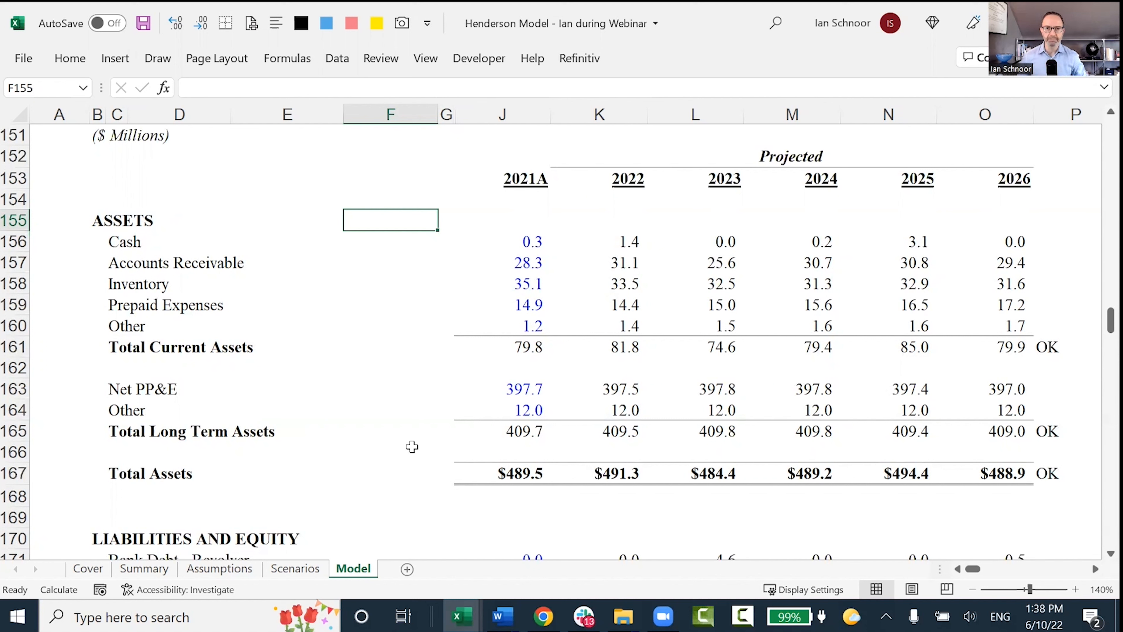
# Inspect the 2022 formulas of the current asset lines one by one, from Cash through Total Current Assets
pyautogui.press('Right')
pyautogui.press('Right')
pyautogui.press('Right')
pyautogui.press('Down')
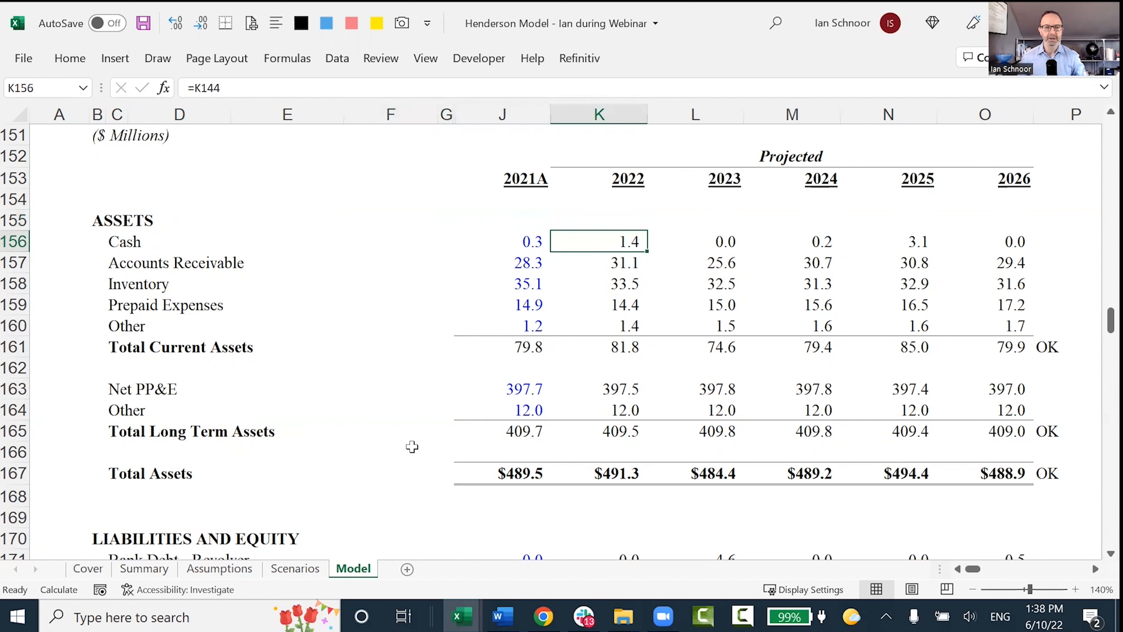
pyautogui.press('F2')
pyautogui.press('Return')
pyautogui.press('F2')
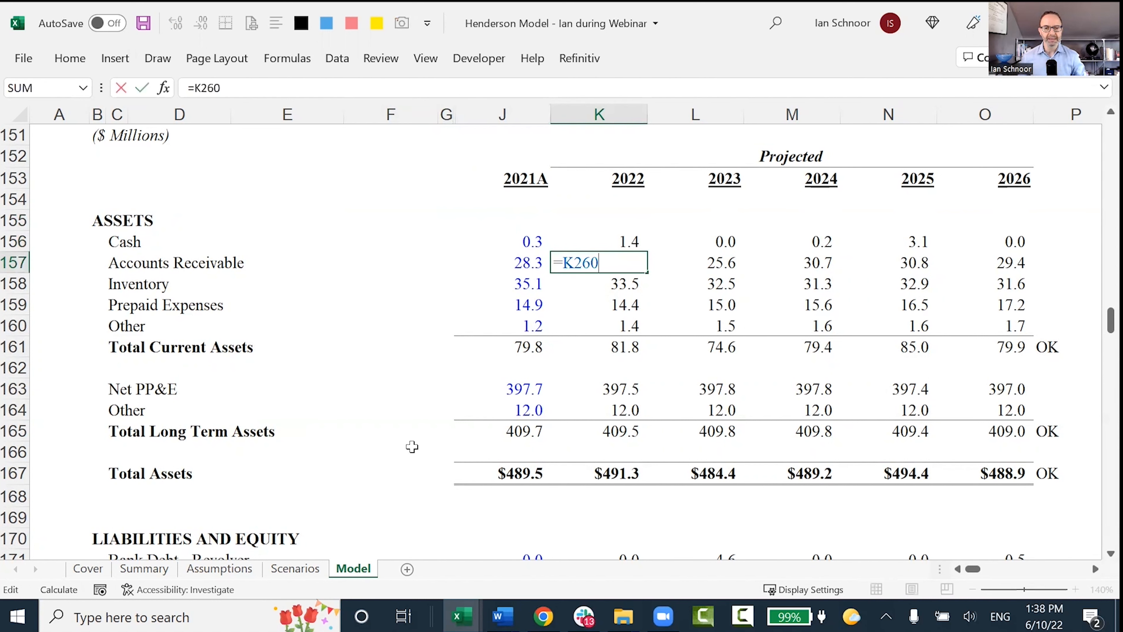
pyautogui.press('Return')
pyautogui.press('F2')
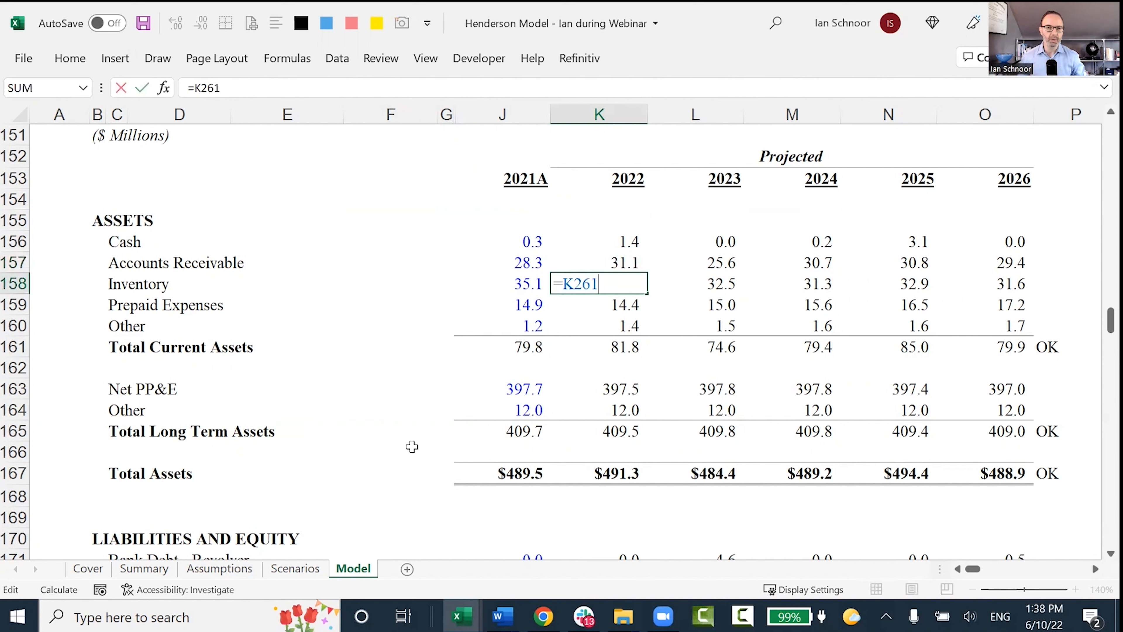
pyautogui.press('Return')
pyautogui.press('F2')
pyautogui.press('Return')
pyautogui.press('F2')
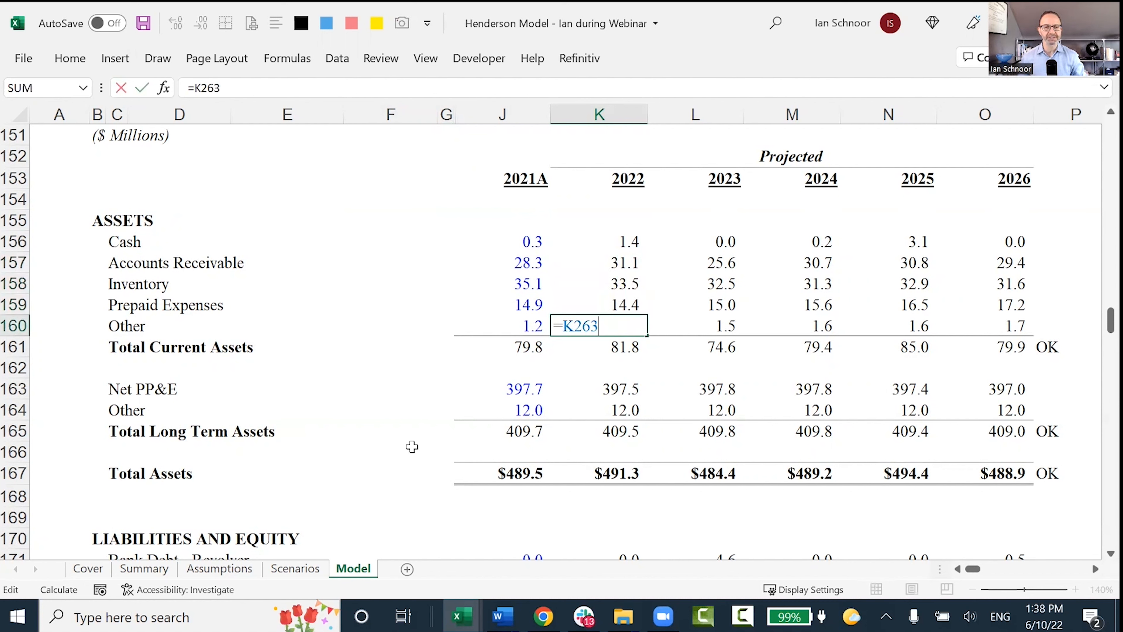
pyautogui.press('Escape')
pyautogui.press('Return')
pyautogui.press('F2')
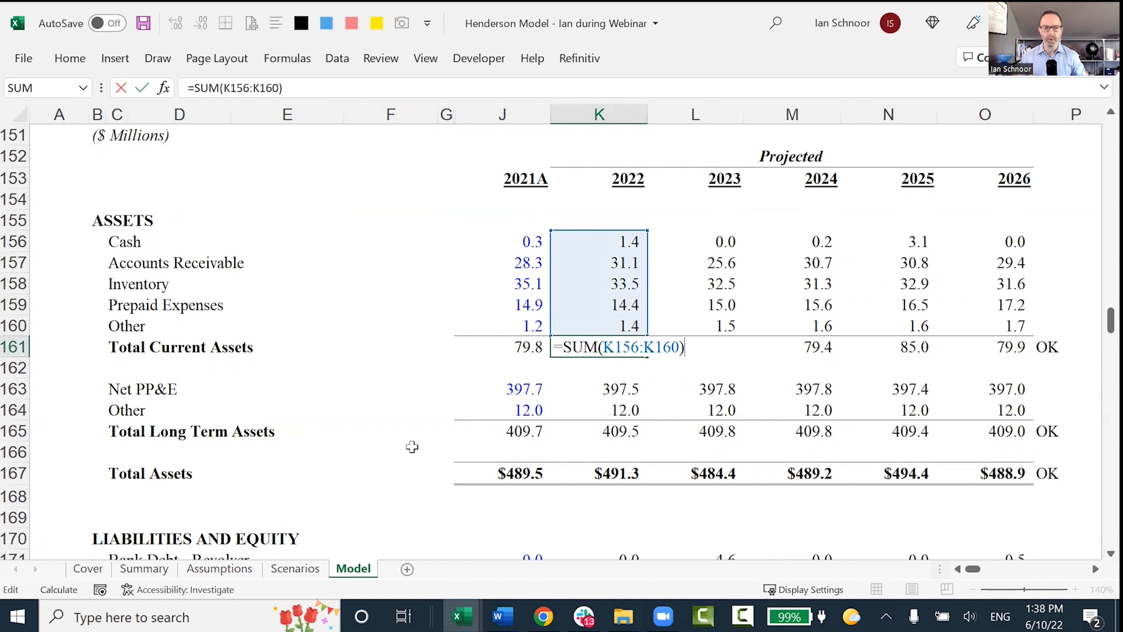
pyautogui.press('Escape')
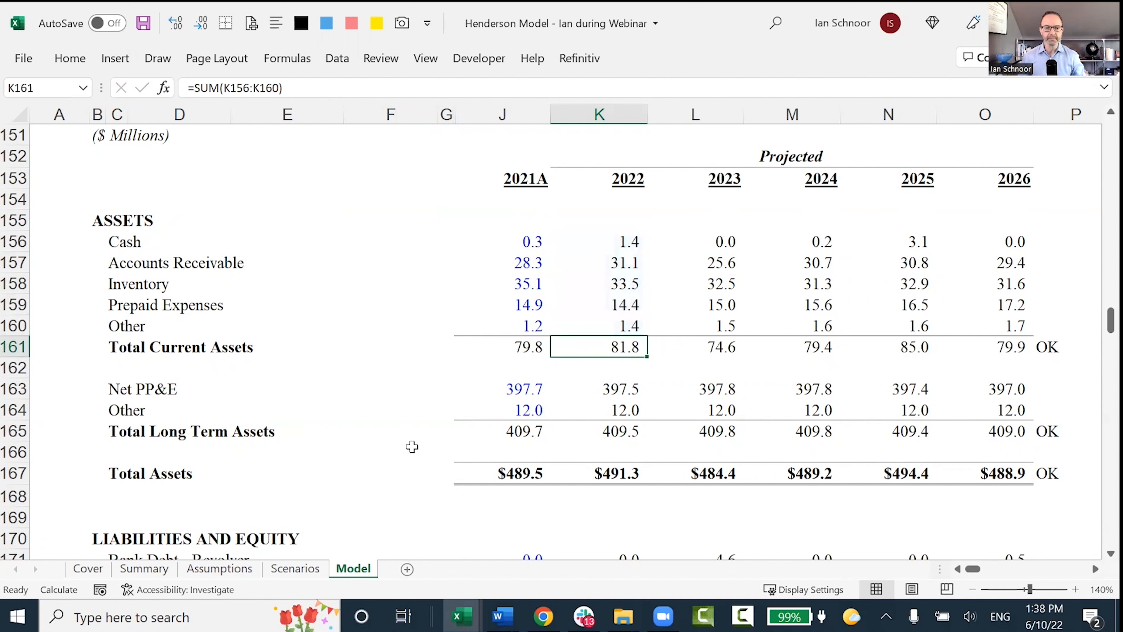
# Recheck the 2022 current asset formulas going back up from Other to Cash
pyautogui.press('Up')
pyautogui.press('F2')
pyautogui.press('Escape')
pyautogui.press('Up')
pyautogui.press('F2')
pyautogui.press('Escape')
pyautogui.press('Up')
pyautogui.press('Up')
pyautogui.press('Up')
pyautogui.press('F2')
pyautogui.press('Escape')
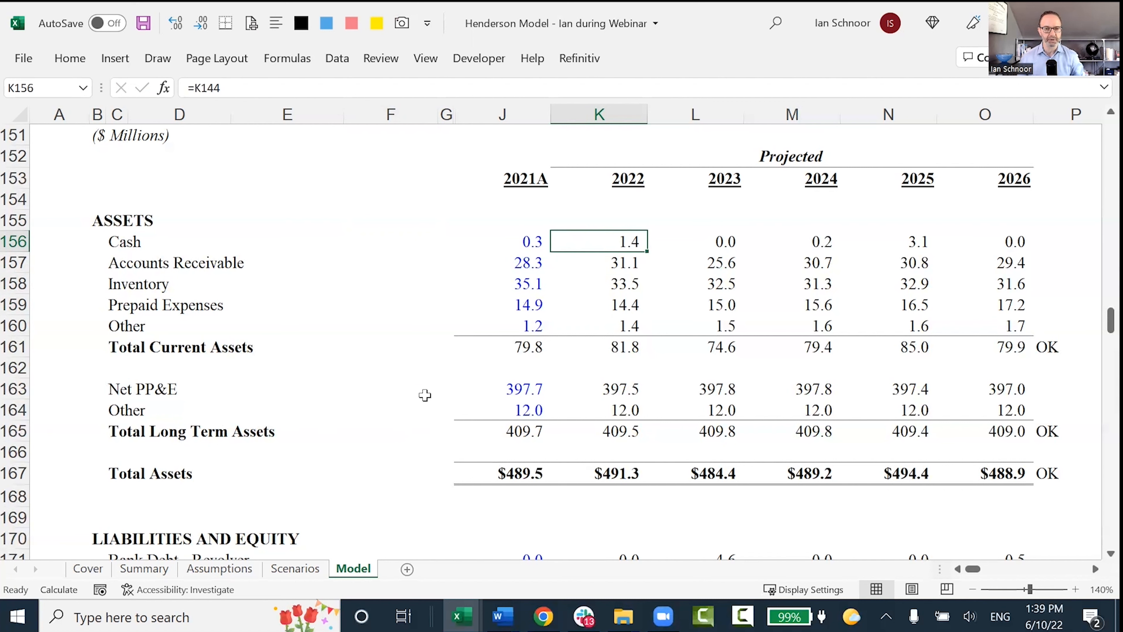
# Trace the 2022 Cash formula on the balance sheet to its source row in the cash flow statement
pyautogui.press('F2')
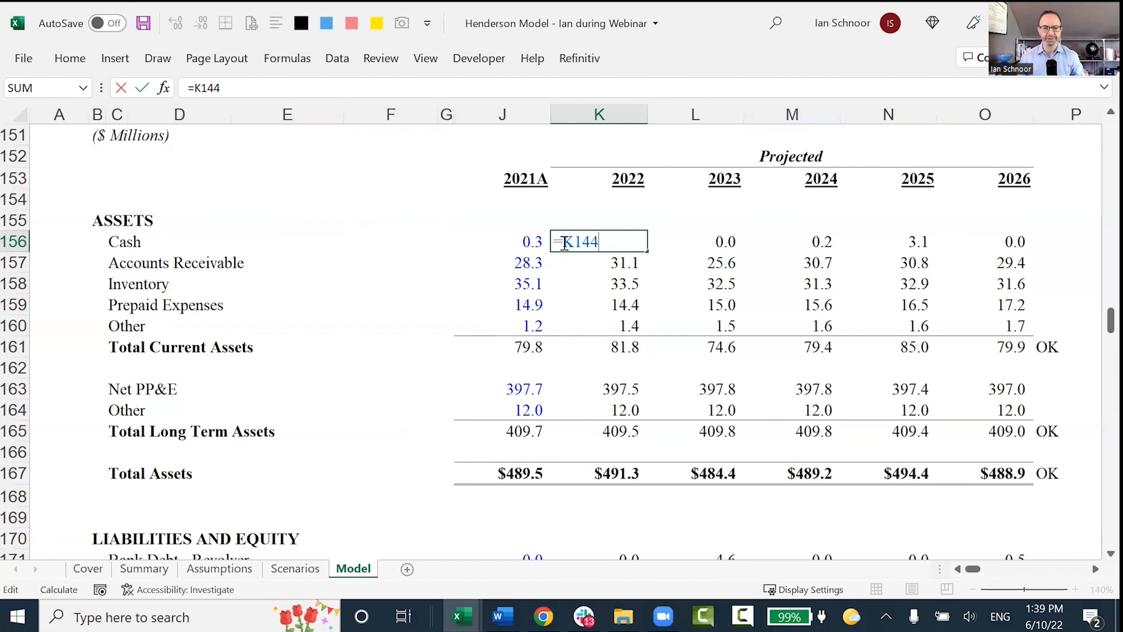
pyautogui.moveTo(565, 243); pyautogui.dragTo(600, 242)
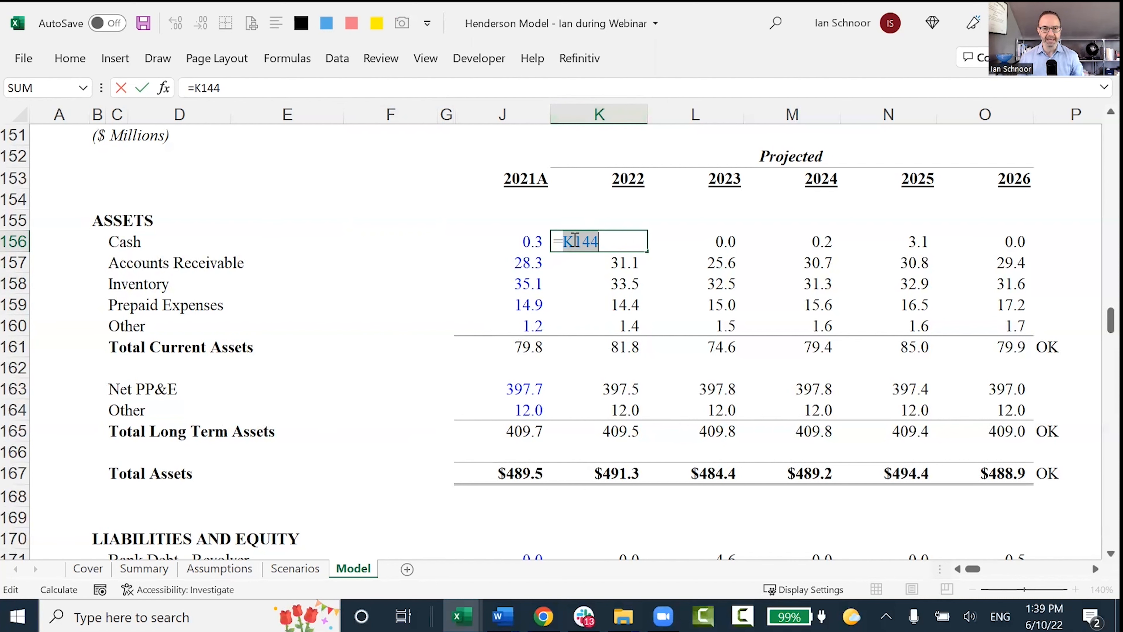
pyautogui.press('Escape')
pyautogui.press('F2')
pyautogui.scroll(1, 591, 345)
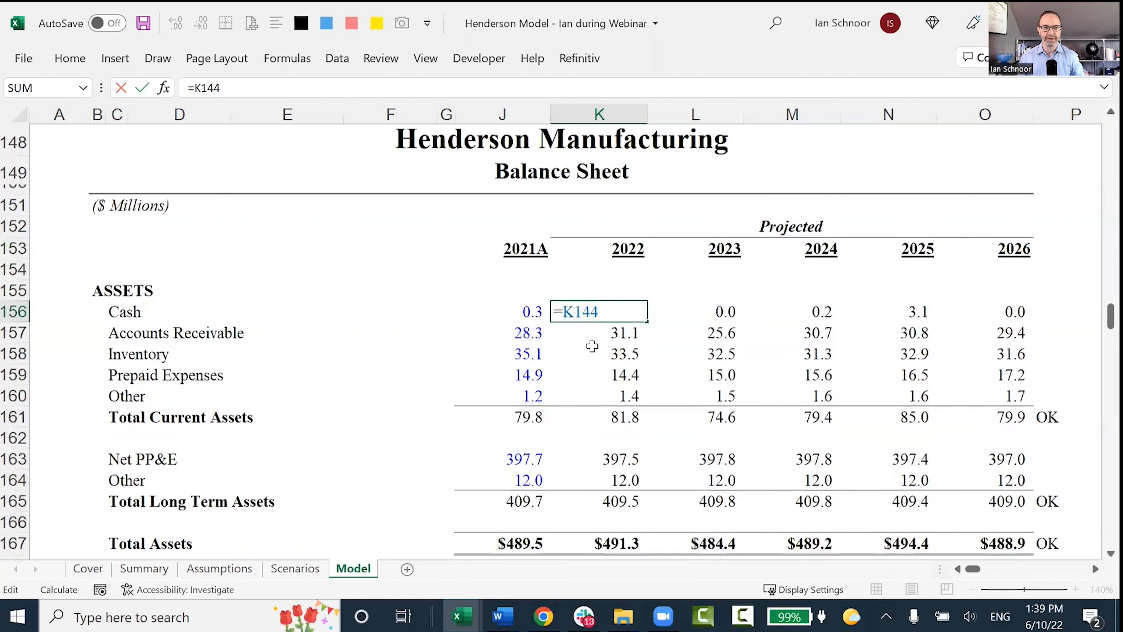
pyautogui.scroll(4, 613, 352)
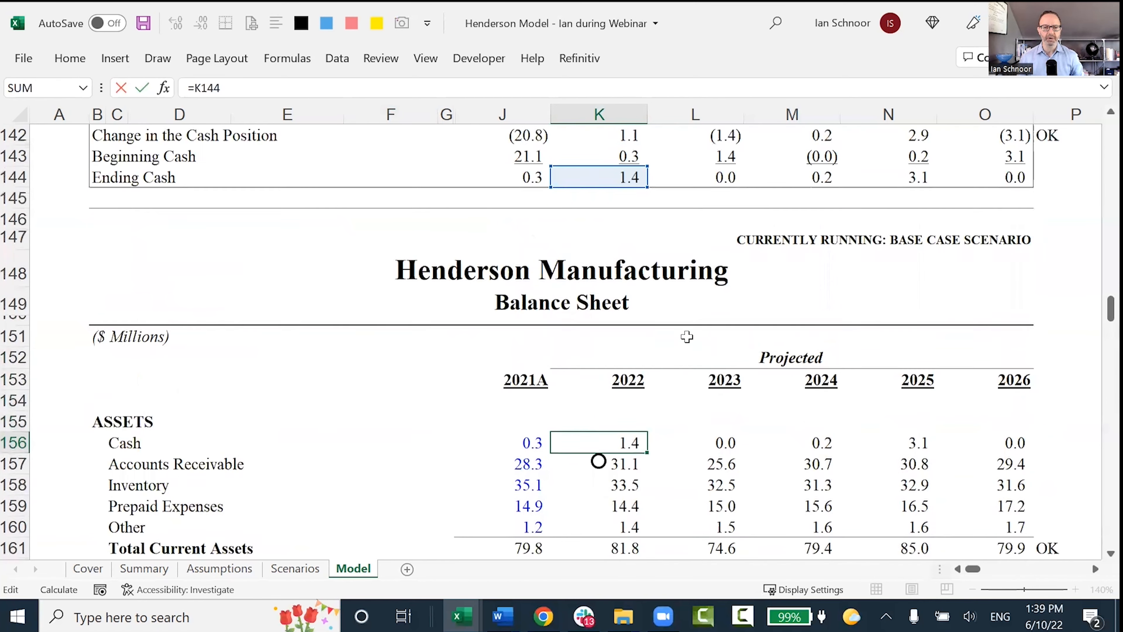
pyautogui.scroll(1, 601, 358)
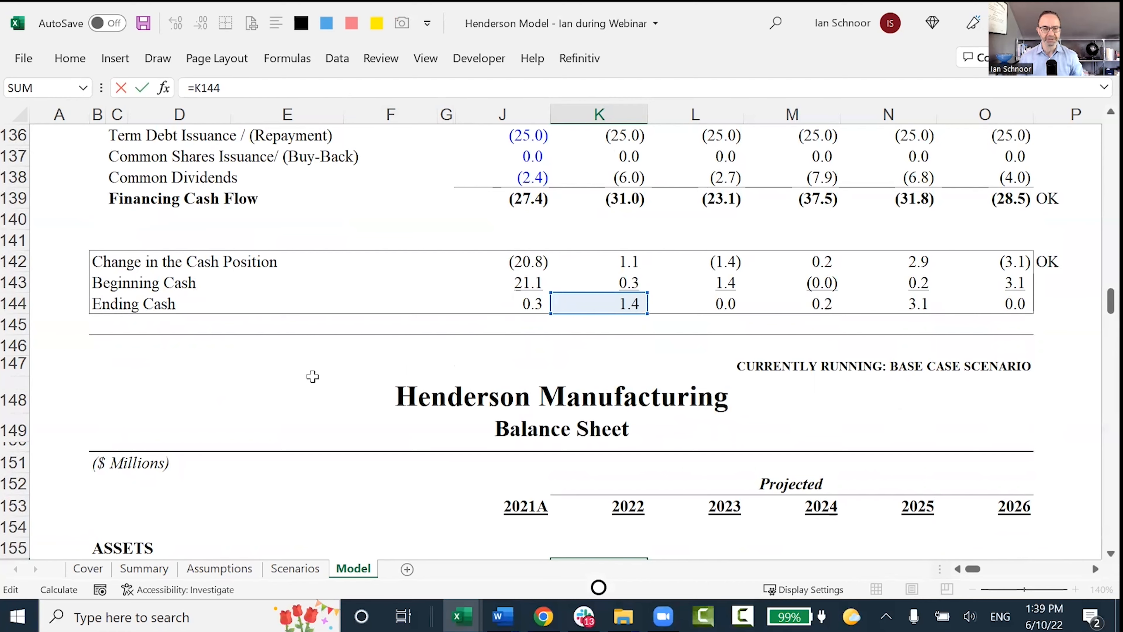
pyautogui.scroll(-1, 313, 377)
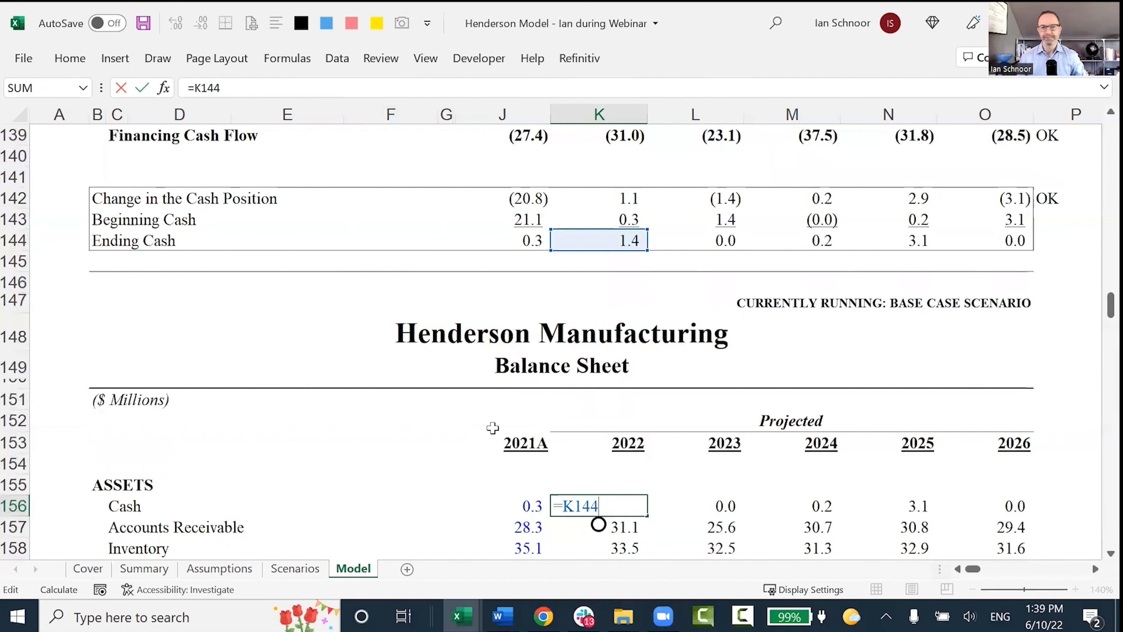
pyautogui.scroll(-1, 492, 427)
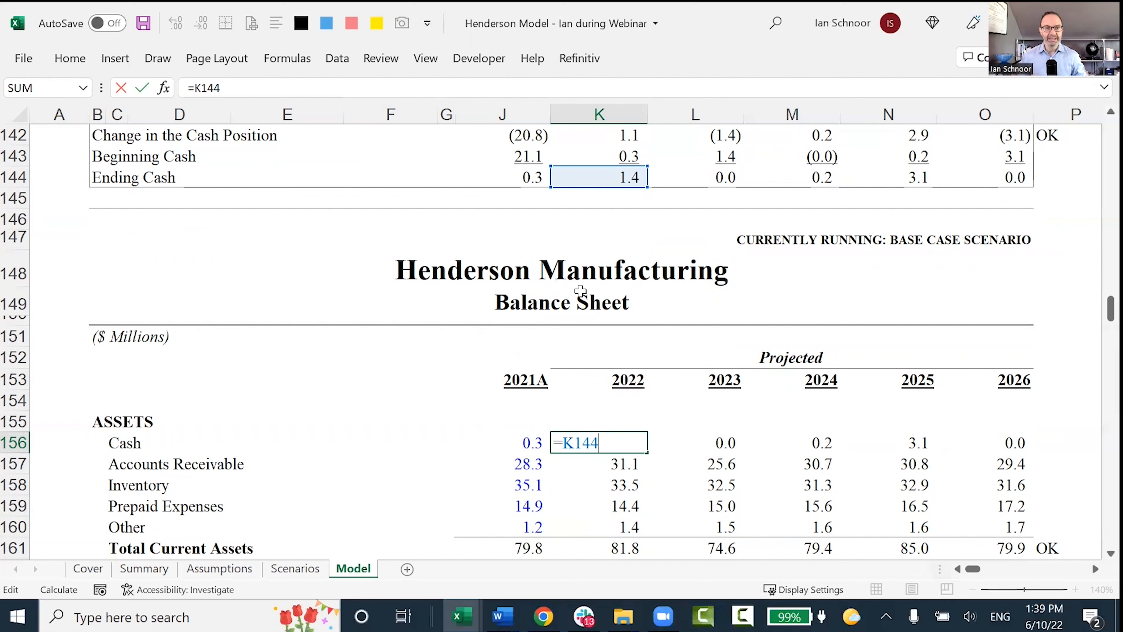
pyautogui.press('Escape')
pyautogui.press('F2')
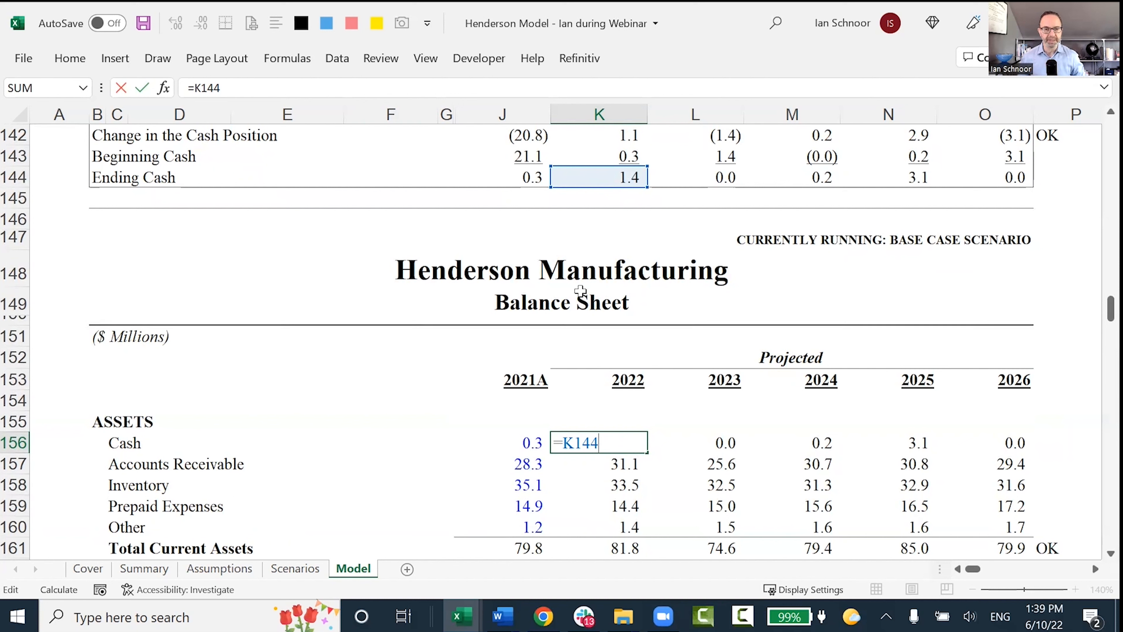
pyautogui.press('Escape')
pyautogui.press('F2')
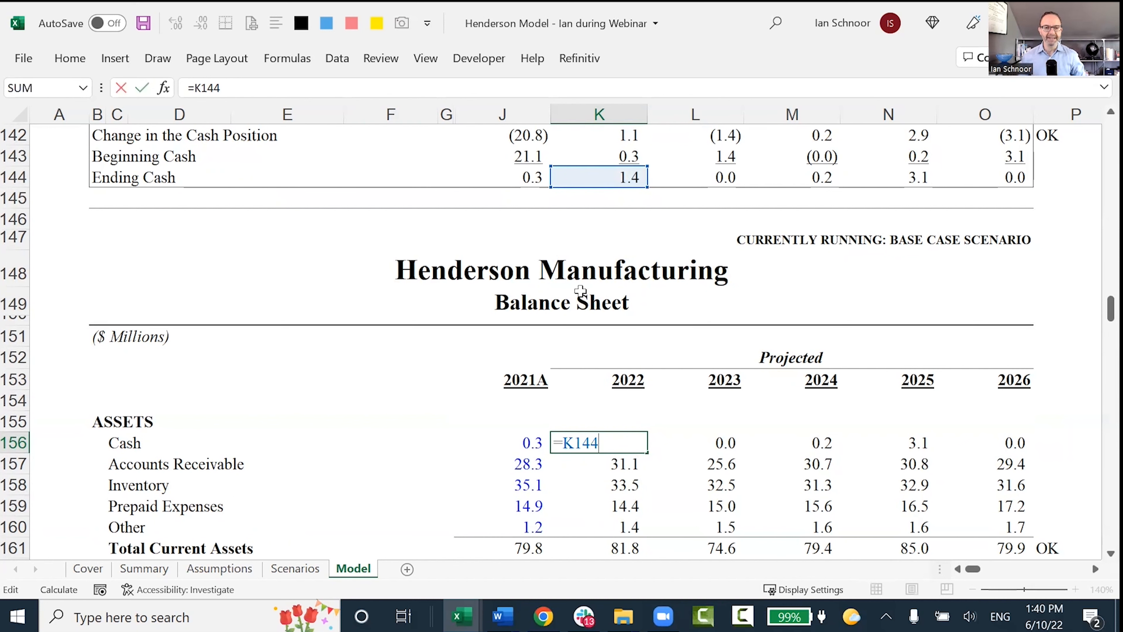
pyautogui.press('Home')
pyautogui.press('Delete')
pyautogui.press('Escape')
# Link the 2022 Cash cell K156 to the 2021 Ending Cash with =J144
pyautogui.write('=')
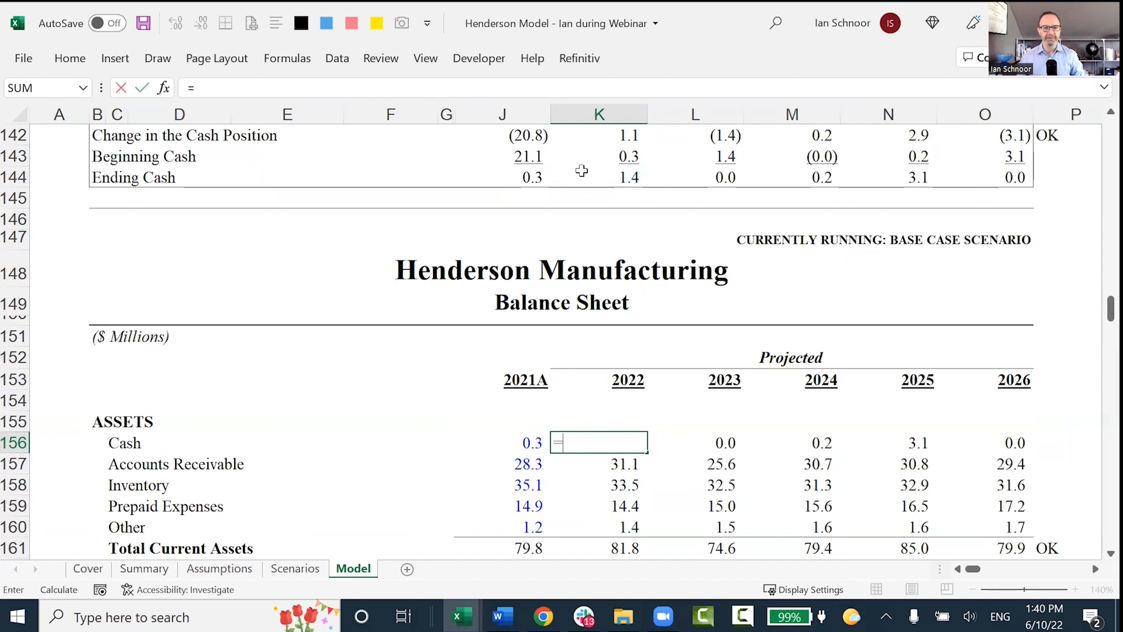
pyautogui.click(534, 177)
pyautogui.hotkey('ctrl', 'Return')
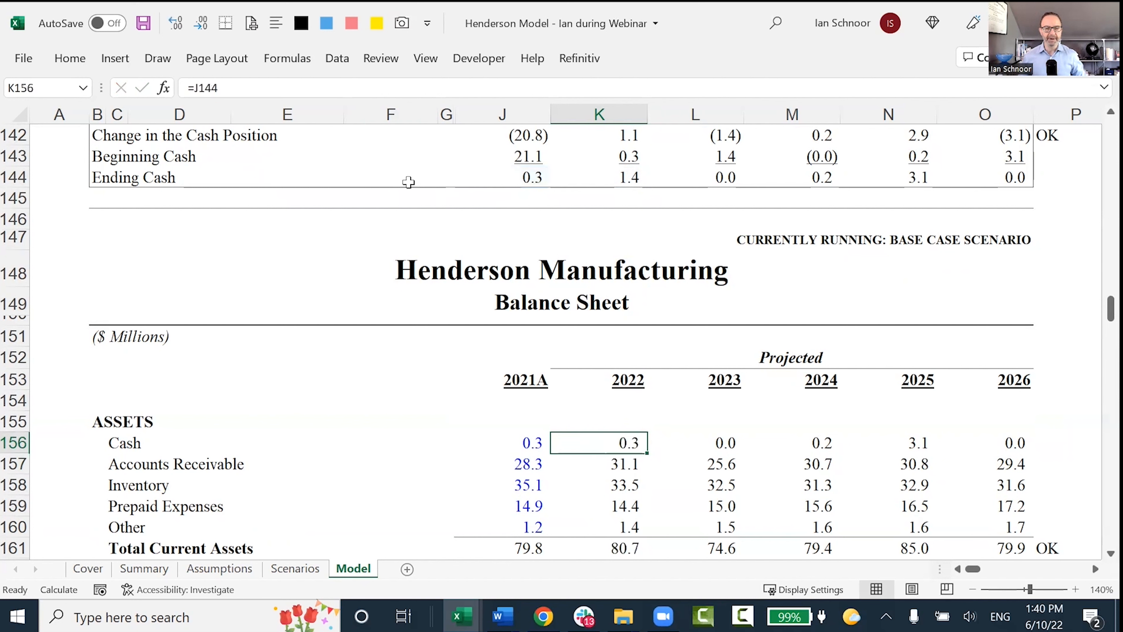
pyautogui.press('F2')
pyautogui.press('Escape')
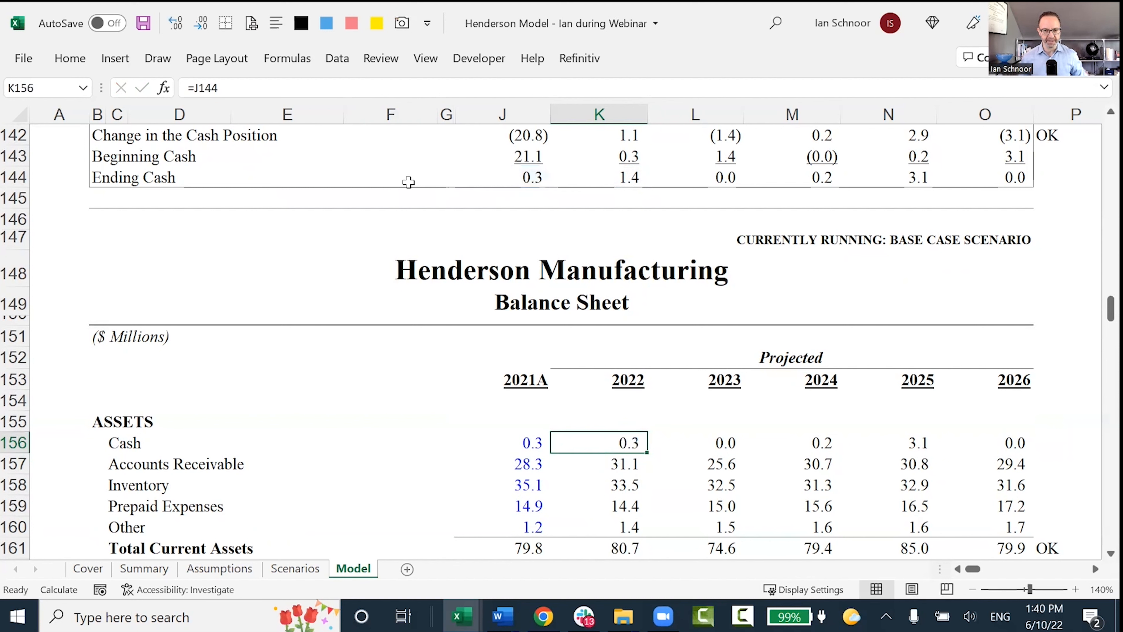
# Copy the 2022 Cash formula across the projected years through 2026
pyautogui.hotkey('shift', 'Right')
pyautogui.hotkey('shift', 'Right')
pyautogui.hotkey('shift', 'Right')
pyautogui.hotkey('shift', 'Right')
pyautogui.hotkey('ctrl', 'r')
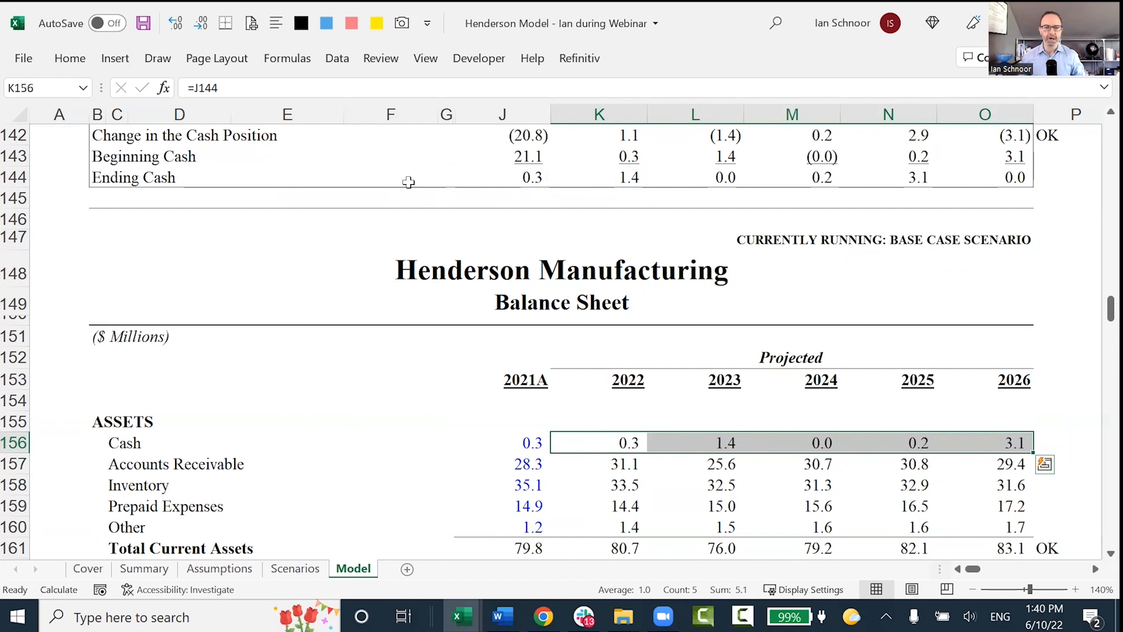
# Inspect the copied Cash formulas for 2023 through 2026 to see which year's Ending Cash each one references
pyautogui.press('Right')
pyautogui.press('F2')
pyautogui.press('Escape')
pyautogui.press('Right')
pyautogui.press('F2')
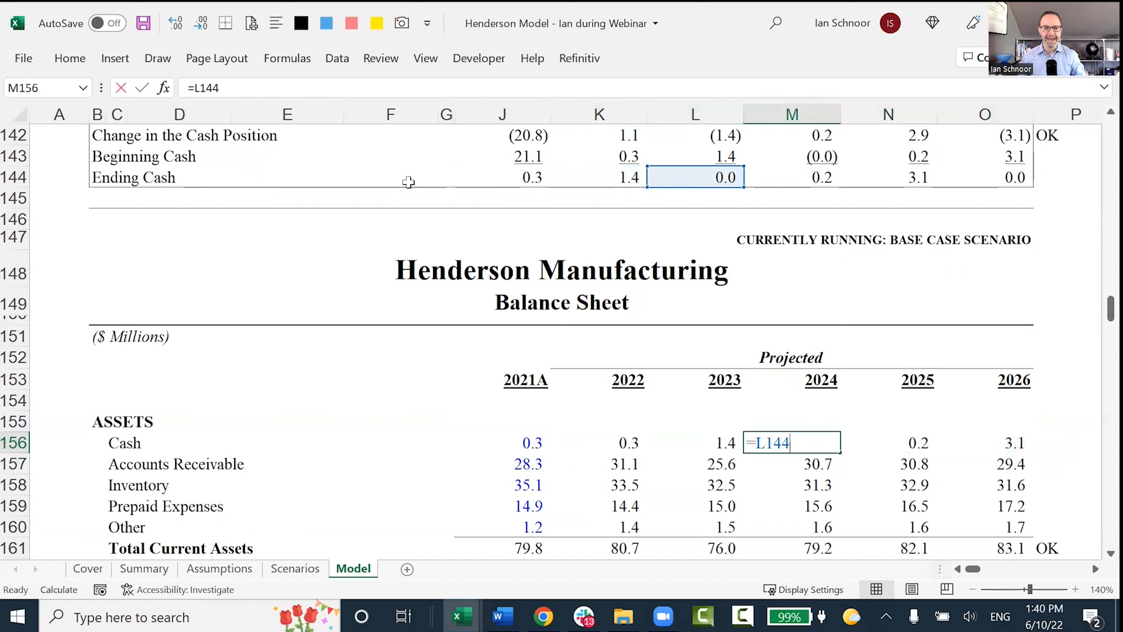
pyautogui.press('Escape')
pyautogui.press('Right')
pyautogui.press('F2')
pyautogui.press('Escape')
pyautogui.press('Right')
pyautogui.press('F2')
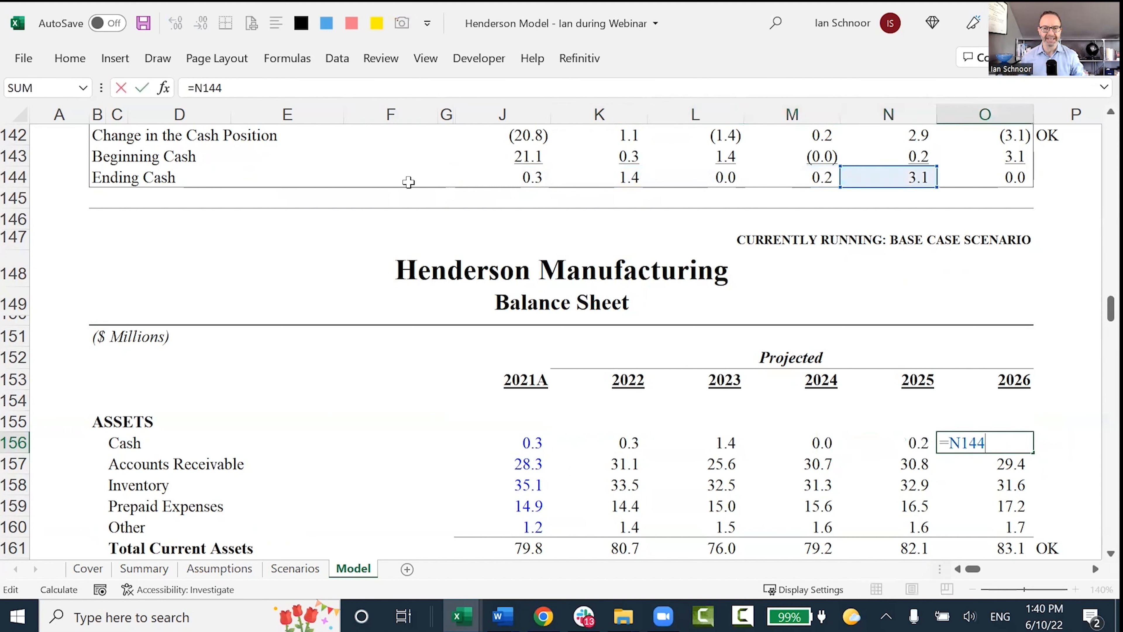
pyautogui.press('Escape')
pyautogui.press('Left')
pyautogui.press('Left')
pyautogui.press('Left')
pyautogui.press('Left')
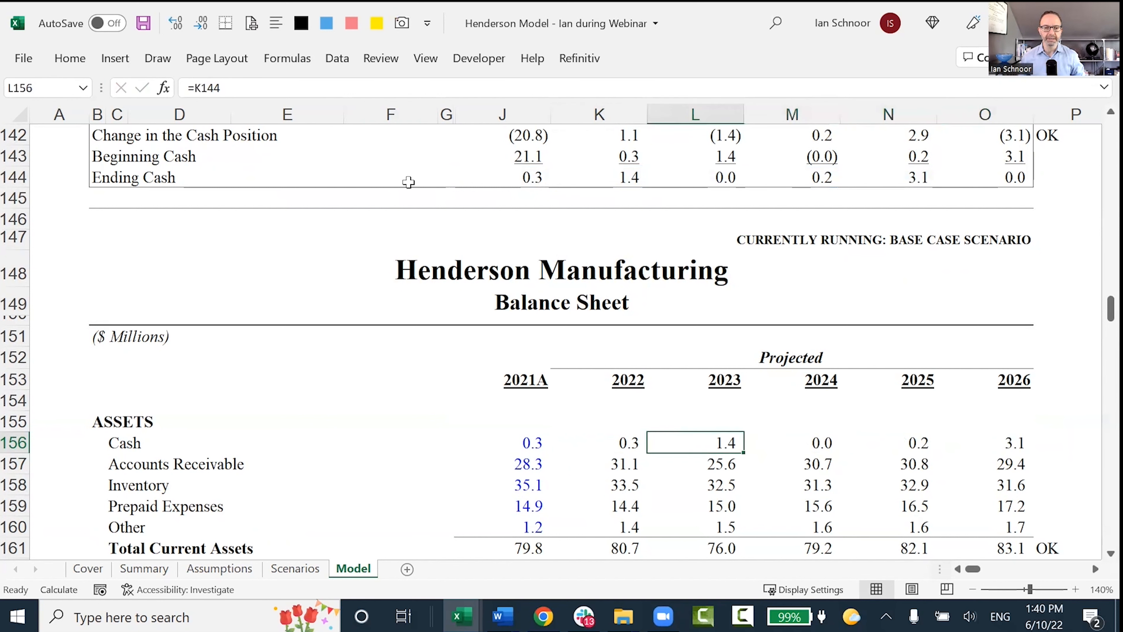
# Examine the balance sheet's Check row for imbalances, then return to the Cash line and the Ending Cash row above it
pyautogui.scroll(-7, 451, 360)
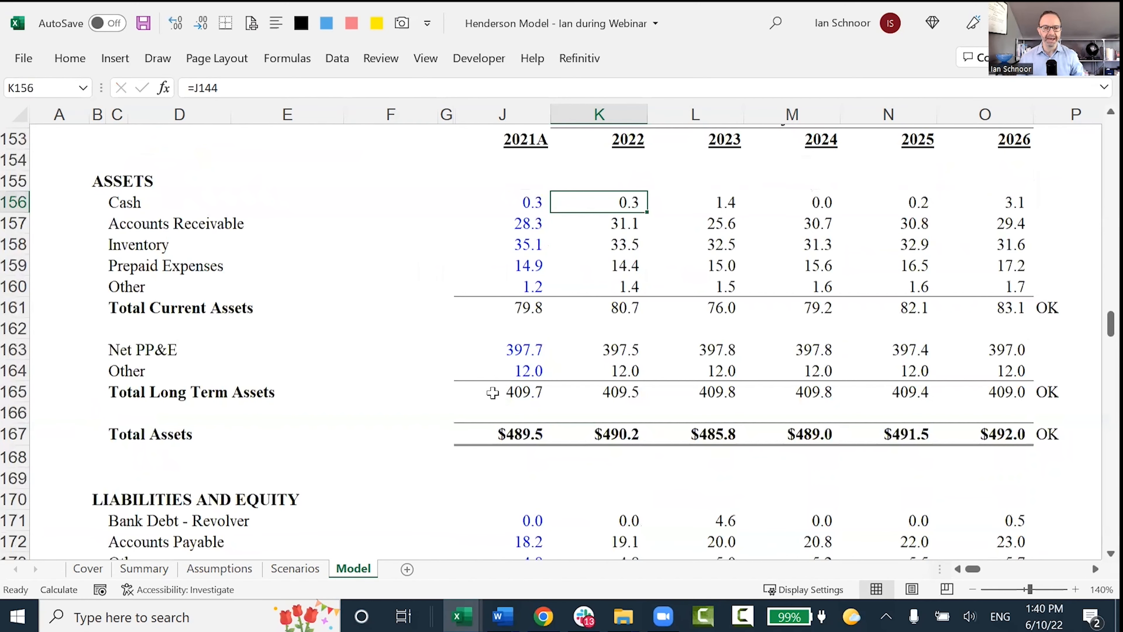
pyautogui.scroll(-4, 502, 404)
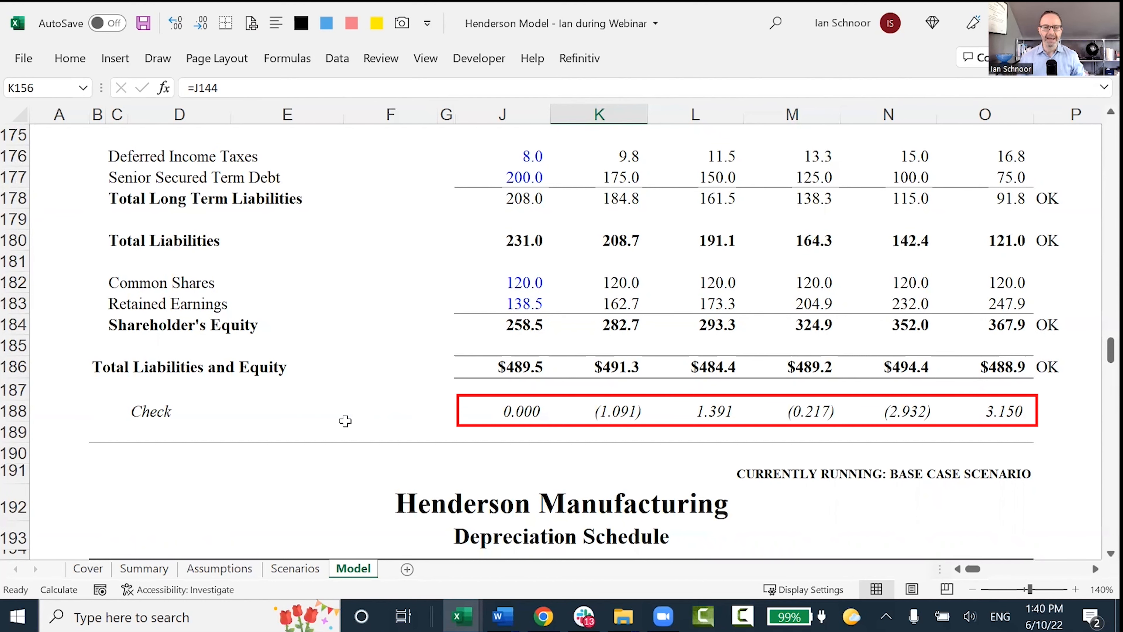
pyautogui.scroll(9, 345, 421)
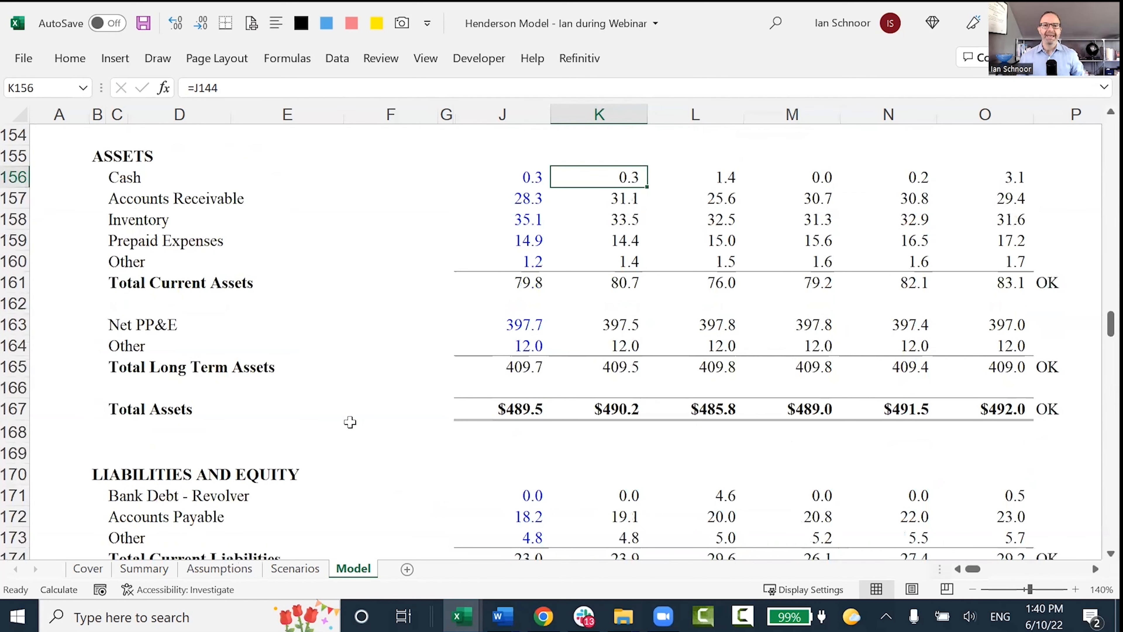
pyautogui.scroll(1, 350, 422)
pyautogui.scroll(-1, 350, 422)
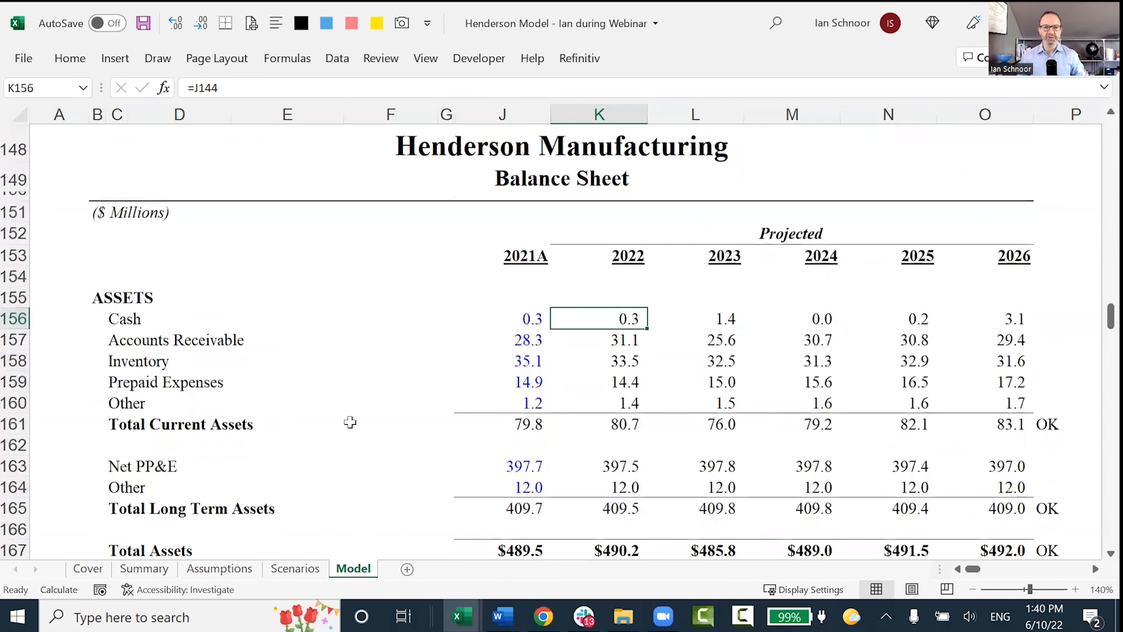
pyautogui.scroll(1, 349, 422)
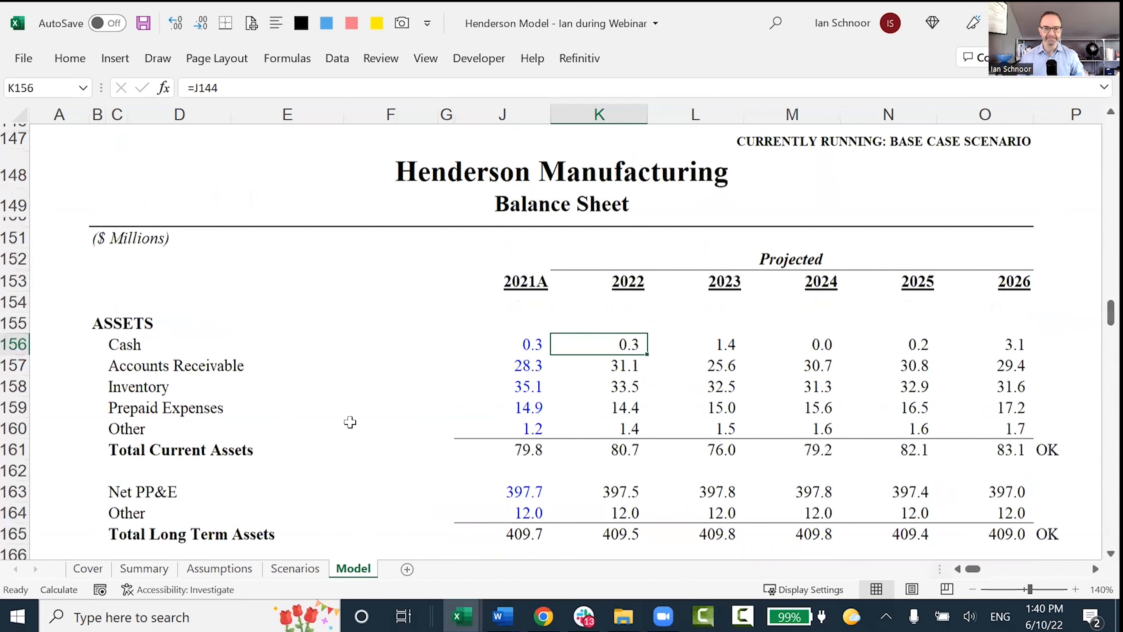
pyautogui.scroll(3, 350, 422)
# Relink the 2022 Cash cell K156 to the same year's Ending Cash with =K144
pyautogui.press('F2')
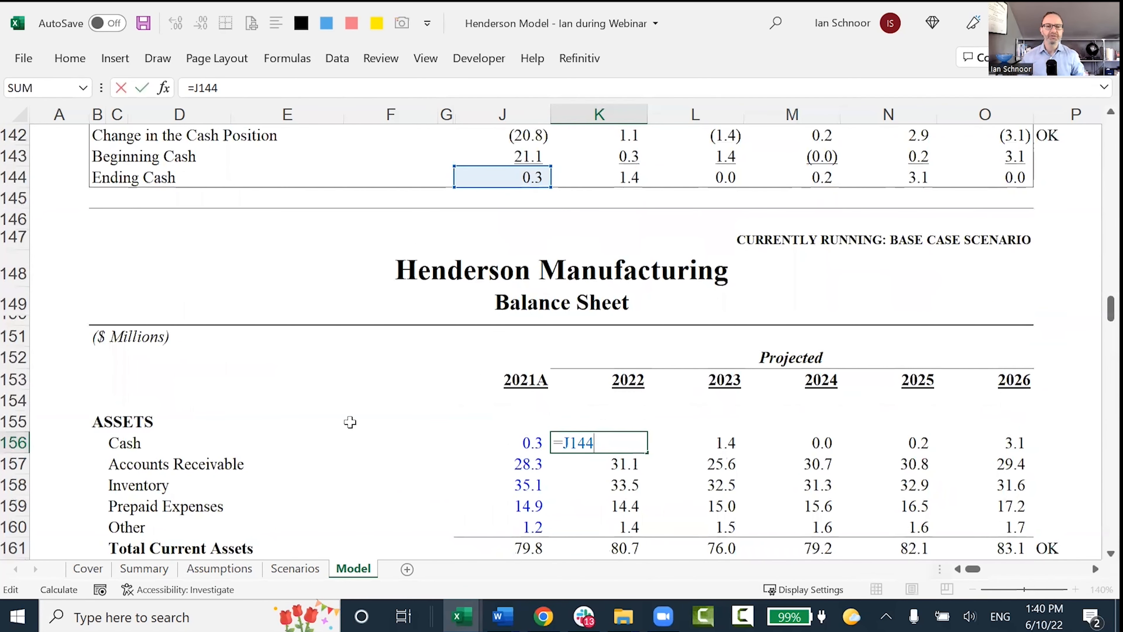
pyautogui.press('Escape')
pyautogui.write('=')
pyautogui.press('Up')
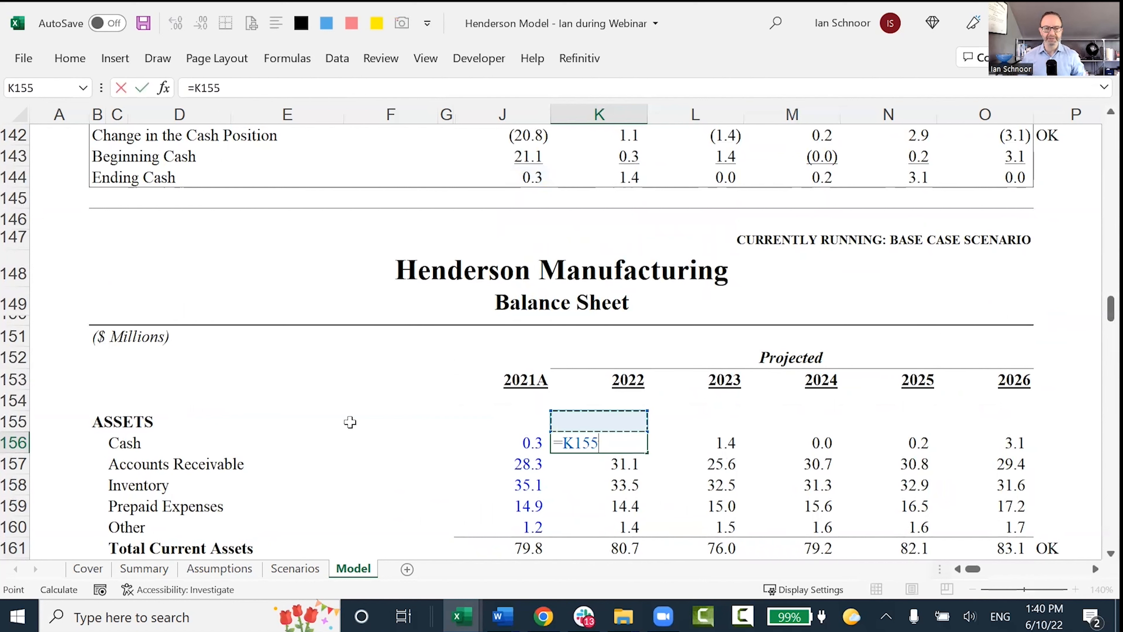
pyautogui.press('Up')
pyautogui.press('Up')
pyautogui.press('Up')
pyautogui.press('Up')
pyautogui.press('Up')
pyautogui.press('Up')
pyautogui.press('Up')
pyautogui.press('Up')
pyautogui.press('Up')
pyautogui.press('Up')
pyautogui.press('Up')
pyautogui.press('Return')
# Fill the corrected 2022 Cash formula across row 156 through 2026
pyautogui.press('Up')
pyautogui.press('End')
pyautogui.hotkey('shift', 'Right')
pyautogui.hotkey('ctrl', 'r')
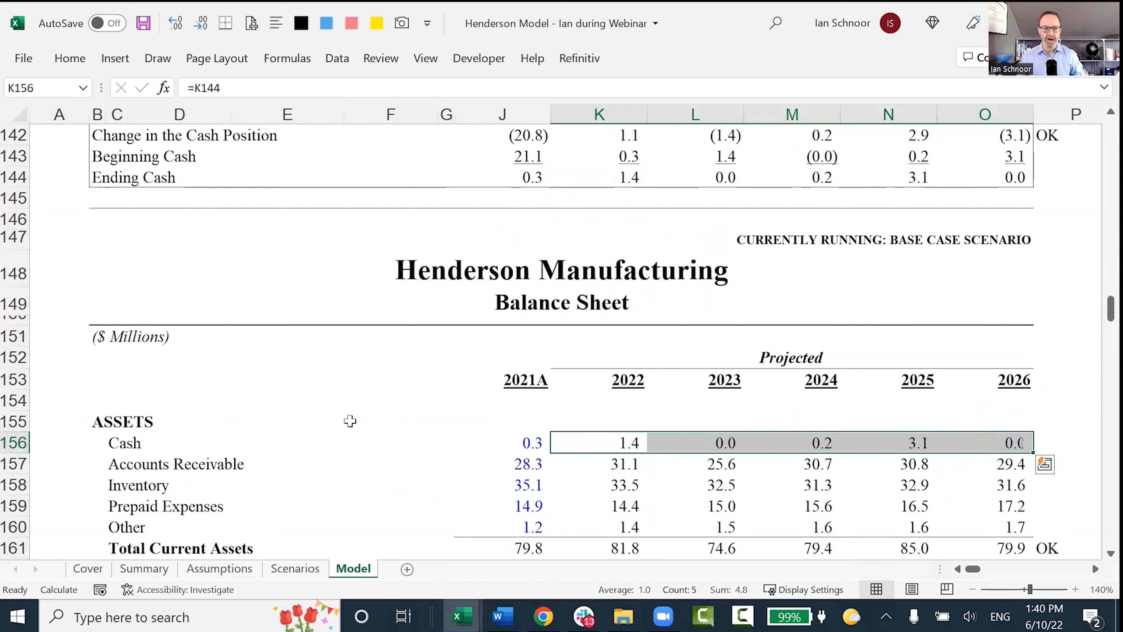
# Inspect the 2022 Accounts Receivable and Inventory formulas in K157 and K158 to see which working capital cells they reference
pyautogui.scroll(-1, 350, 422)
pyautogui.press('Down')
pyautogui.write('=K260')
pyautogui.scroll(-1, 350, 421)
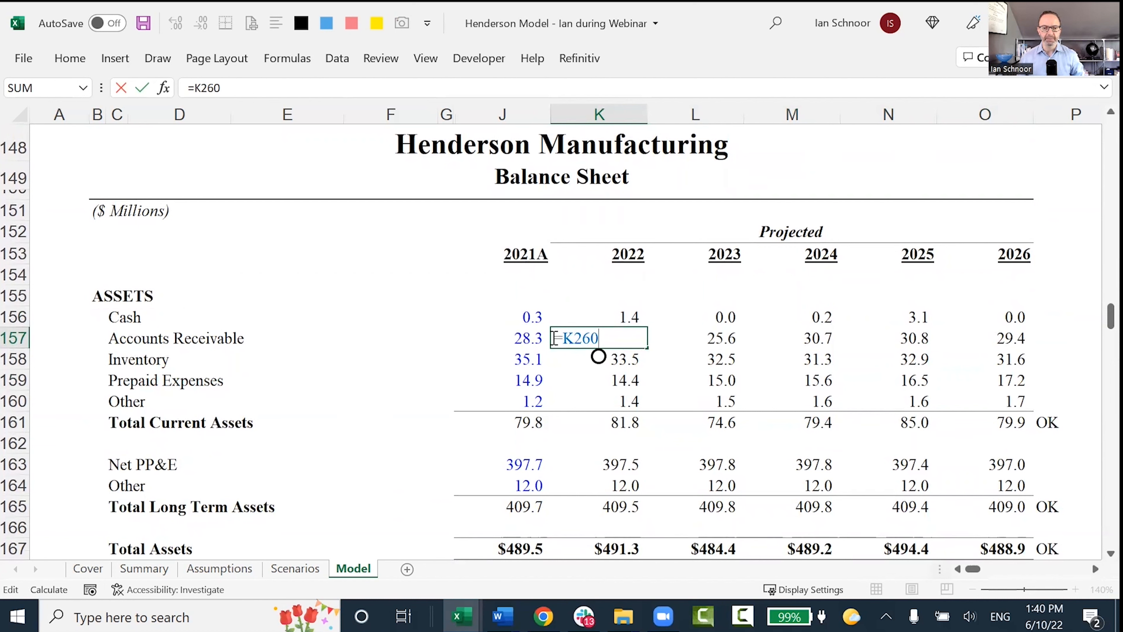
pyautogui.press('Return')
pyautogui.press('F2')
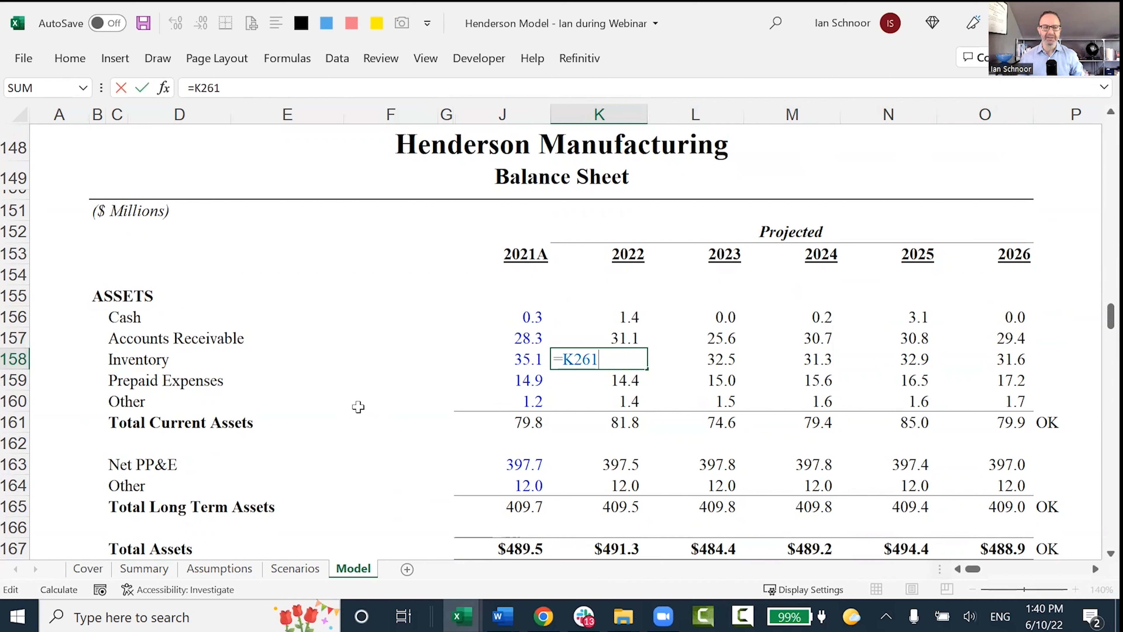
pyautogui.press('Escape')
pyautogui.press('Up')
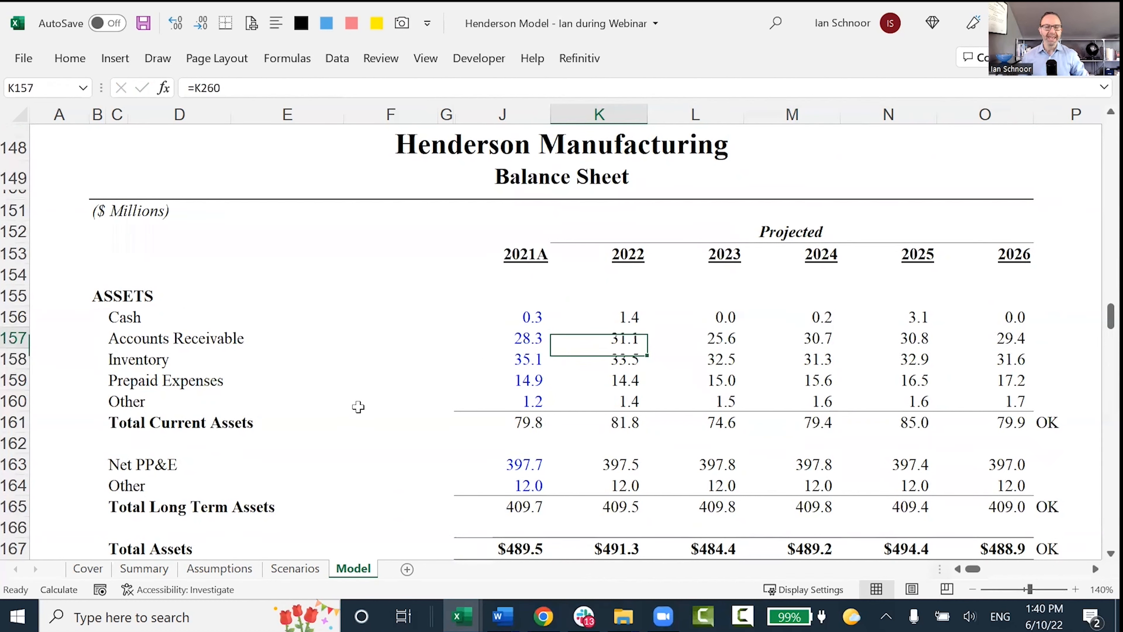
pyautogui.press('F2')
pyautogui.press('Escape')
pyautogui.press('Down')
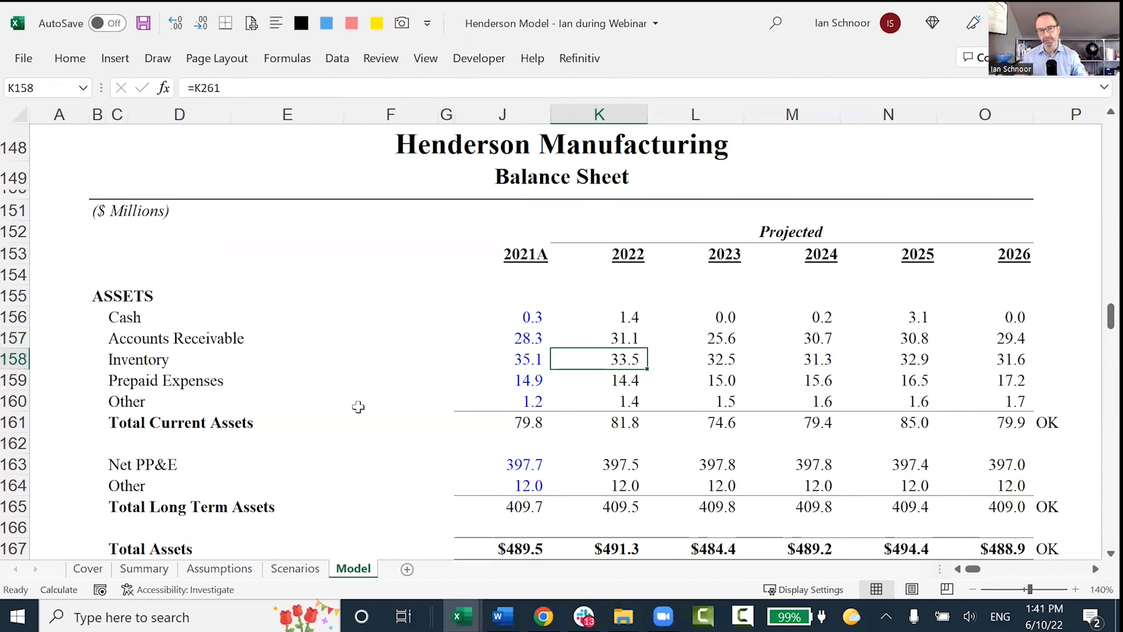
pyautogui.press('F2')
pyautogui.press('Escape')
pyautogui.press('Up')
pyautogui.press('F2')
pyautogui.press('Escape')
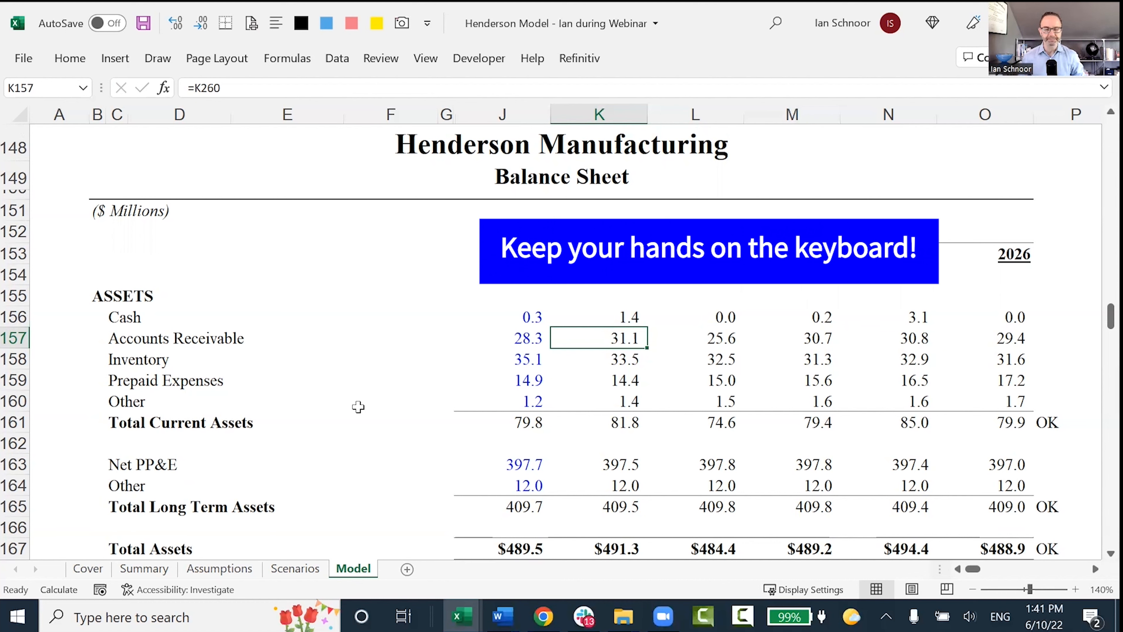
# Clear the projected Accounts Receivable formulas for 2022 through 2026 in K157:O157
pyautogui.scroll(-1, 358, 407)
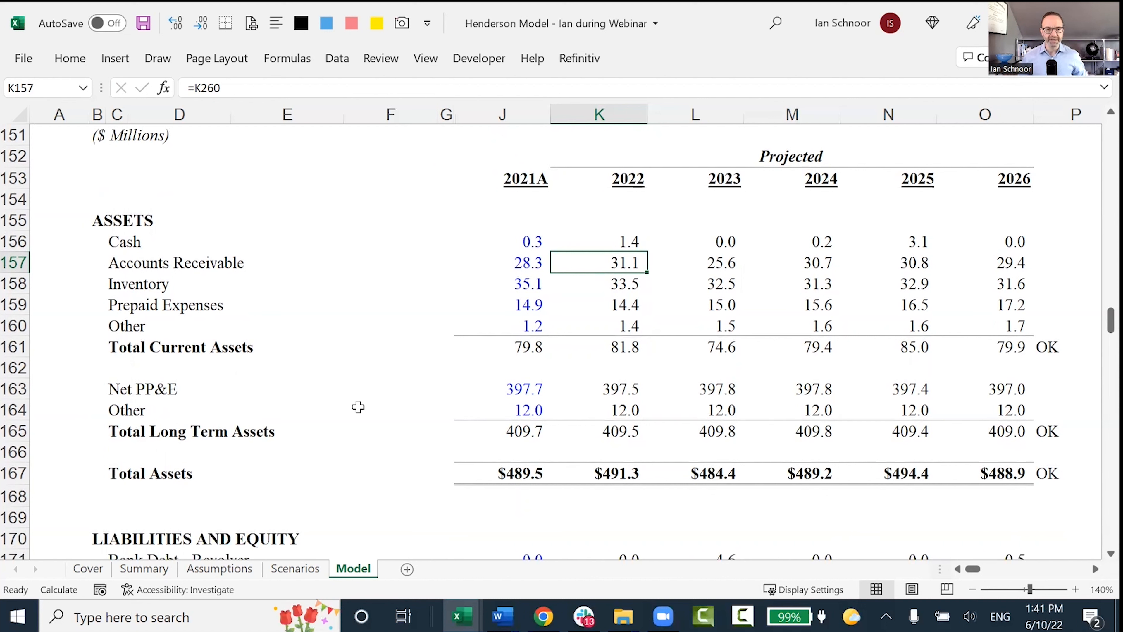
pyautogui.hotkey('shift', 'Right')
pyautogui.hotkey('shift', 'Right')
pyautogui.hotkey('shift', 'Right')
pyautogui.hotkey('shift', 'Right')
pyautogui.press('Delete')
pyautogui.press('Left')
pyautogui.press('Right')
# Link 2022 Accounts Receivable in K157 to the prior year's balance in the Working Capital Schedule with =J260
pyautogui.write('=')
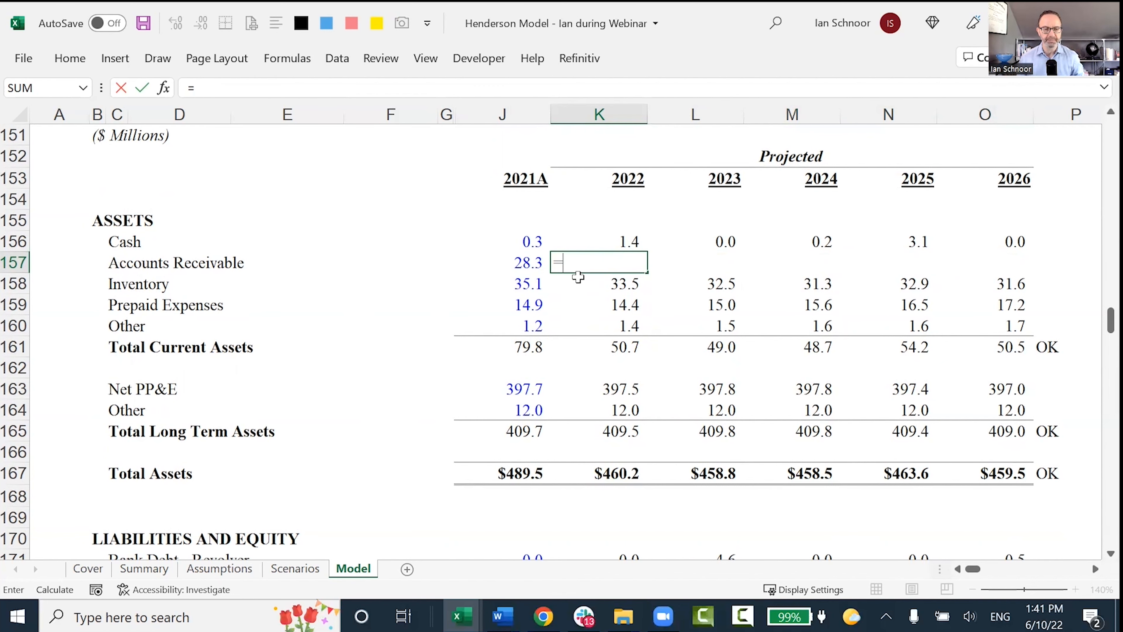
pyautogui.scroll(-2, 591, 304)
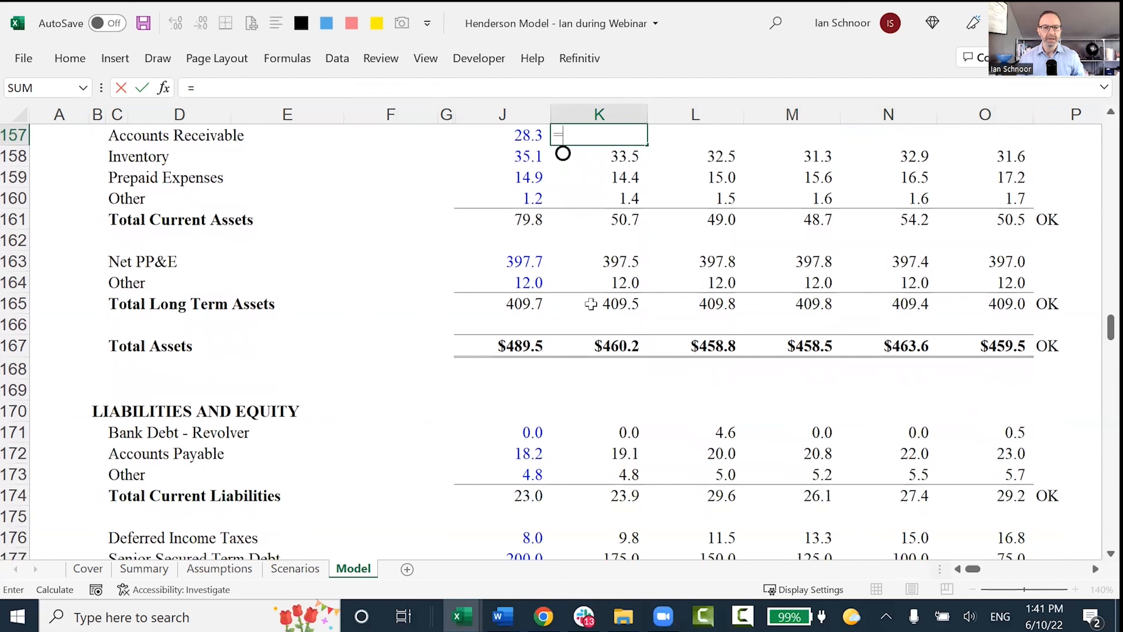
pyautogui.scroll(-3, 590, 304)
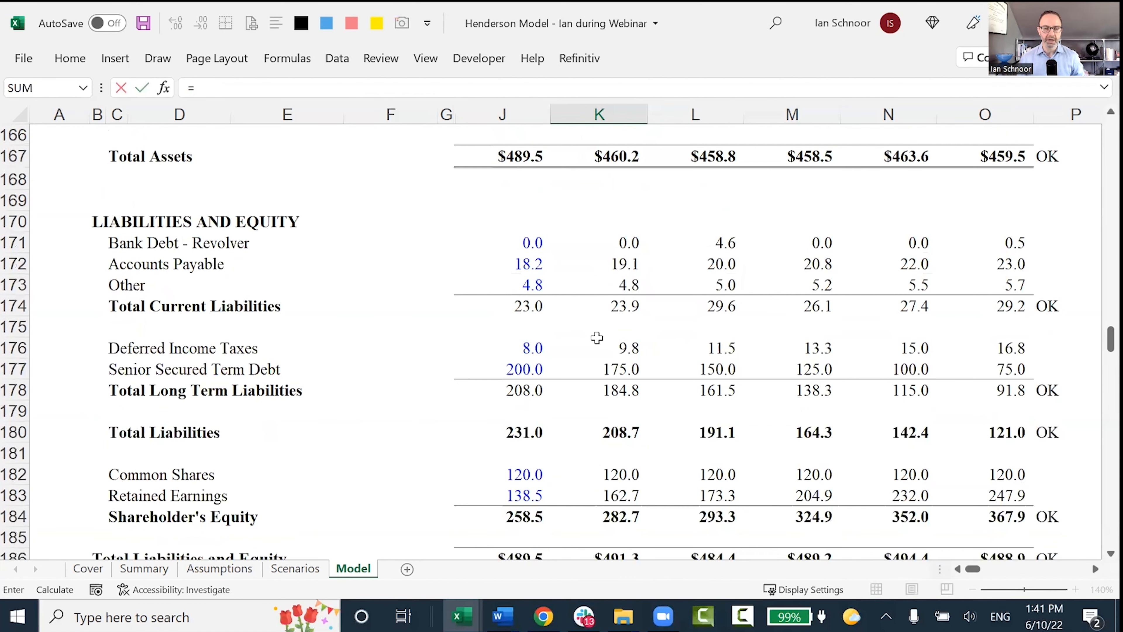
pyautogui.scroll(-6, 597, 338)
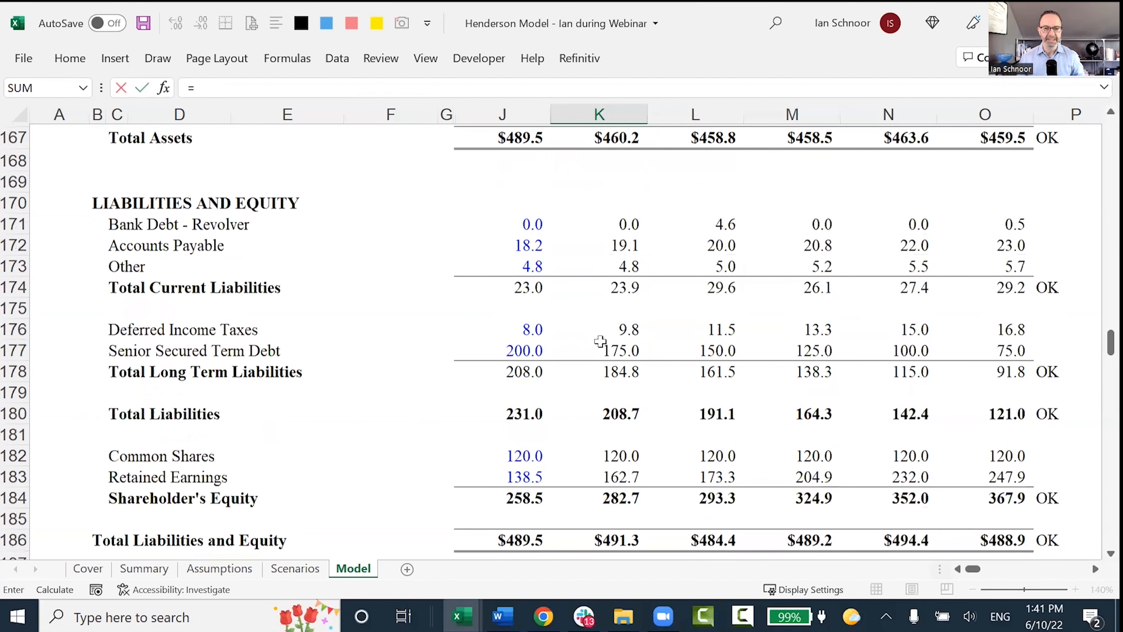
pyautogui.scroll(-9, 594, 360)
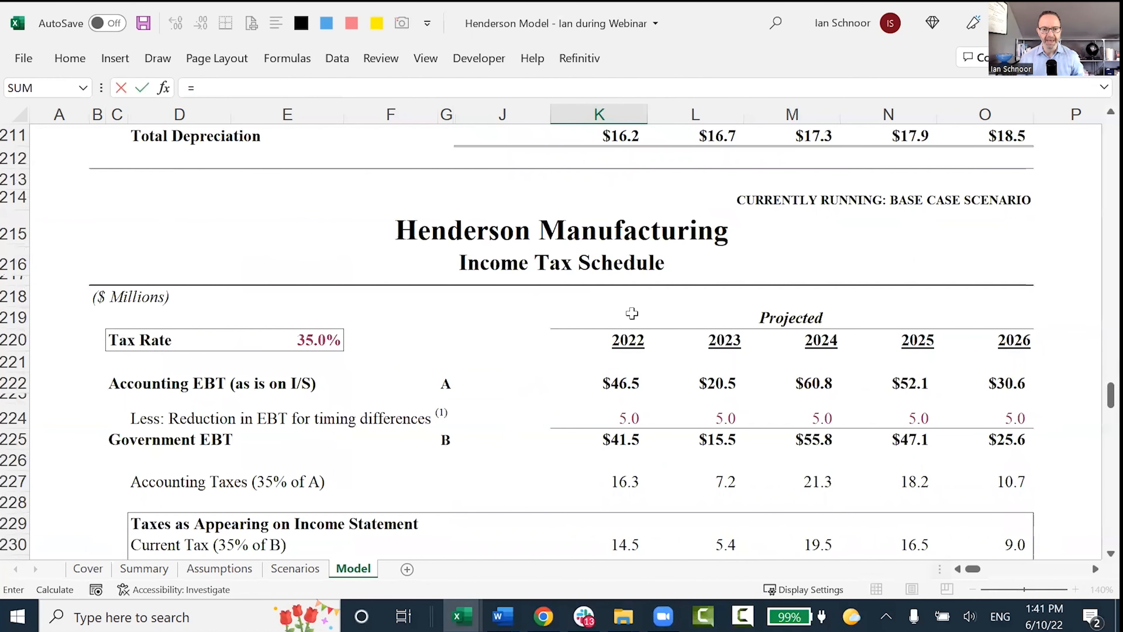
pyautogui.scroll(-4, 632, 336)
pyautogui.scroll(-5, 639, 369)
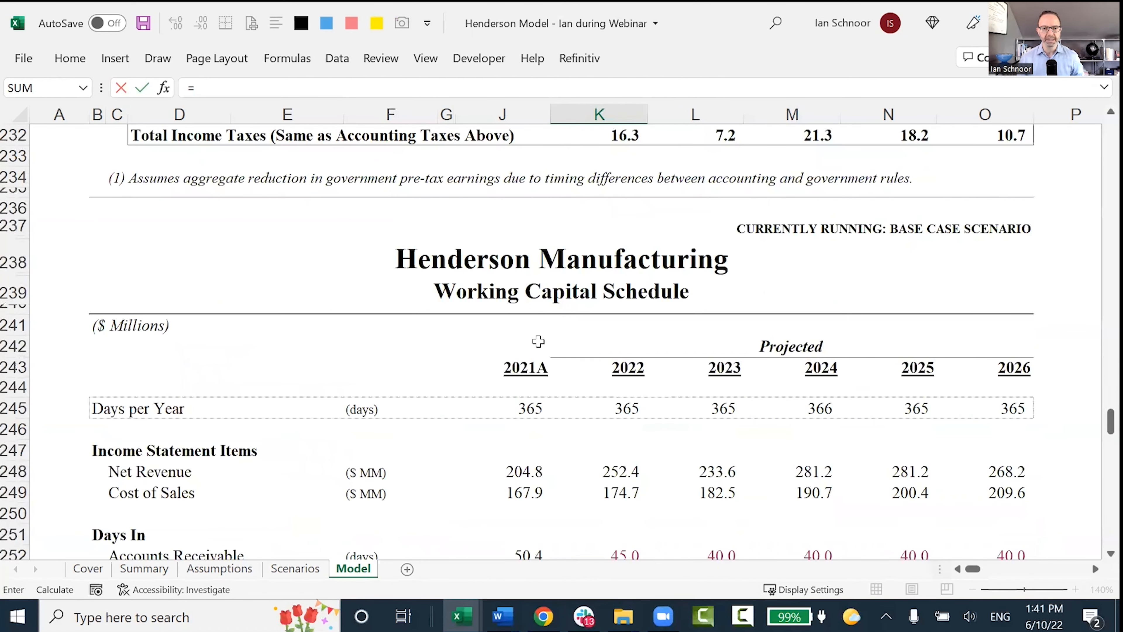
pyautogui.scroll(-3, 554, 370)
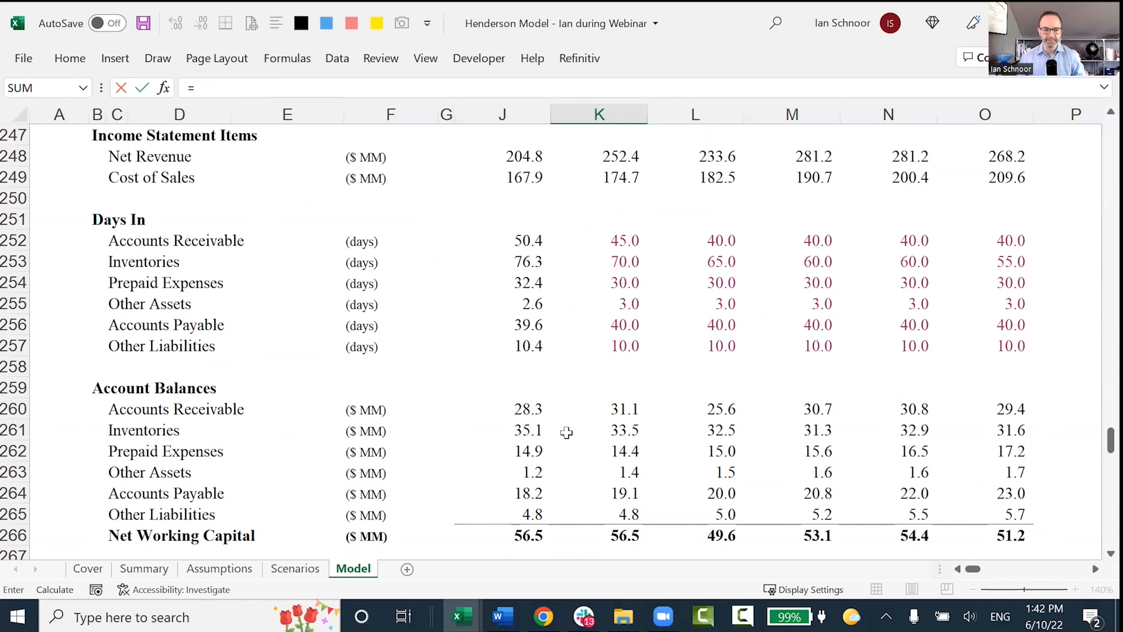
pyautogui.click(526, 410)
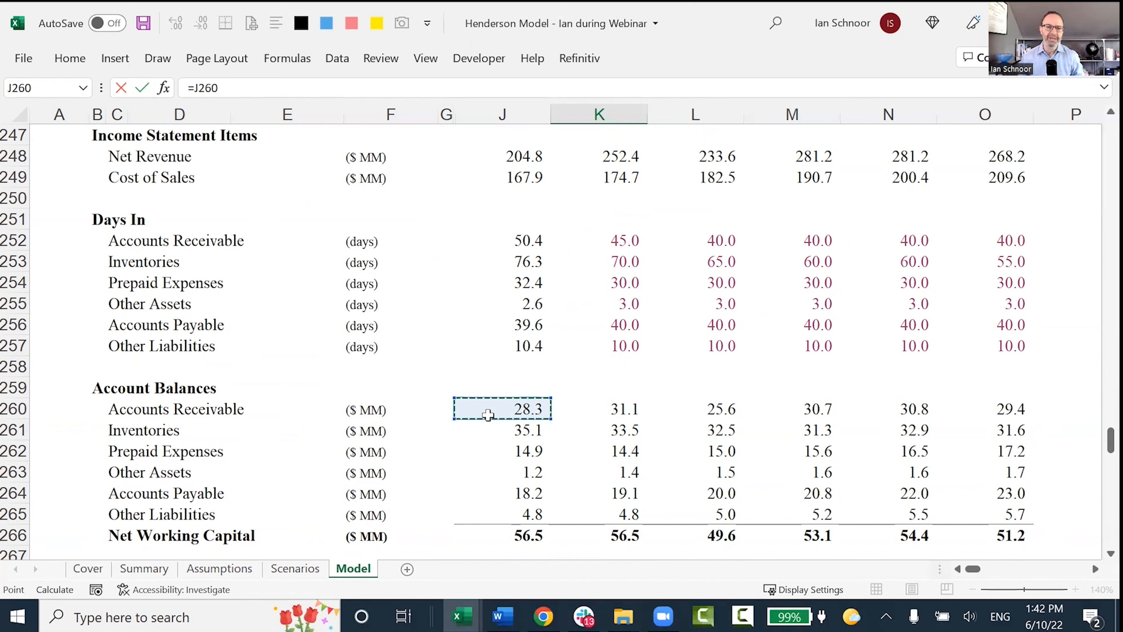
pyautogui.press('Return')
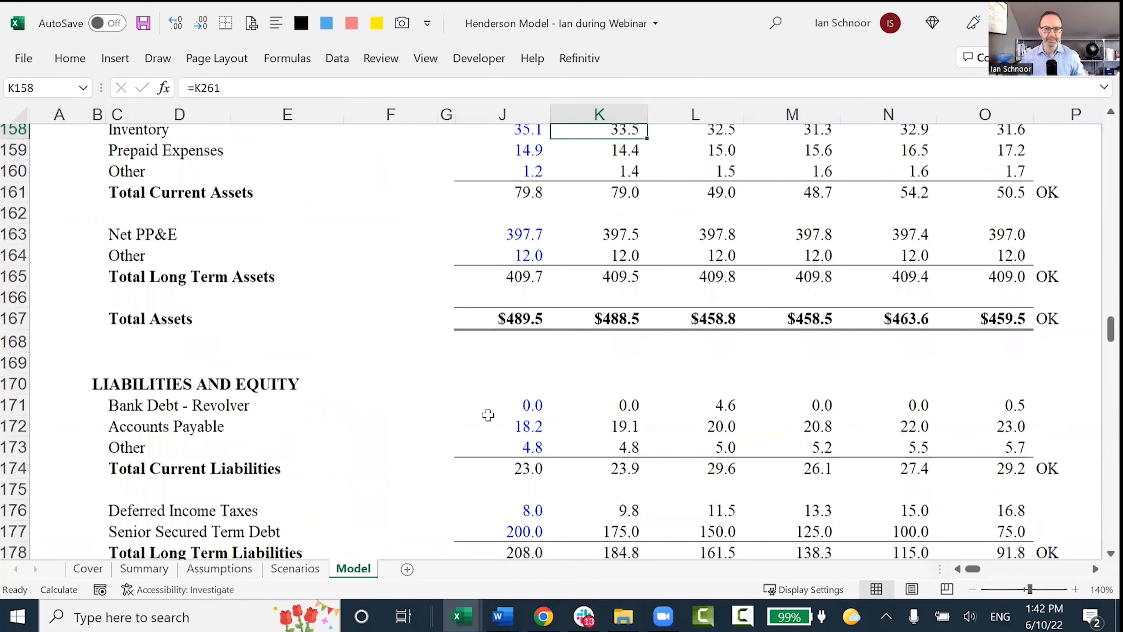
# Fill the wrong-year Accounts Receivable formula from K157 across row 157 through 2026
pyautogui.press('Up')
pyautogui.press('Up')
pyautogui.press('Down')
pyautogui.hotkey('shift', 'Right')
pyautogui.hotkey('shift', 'Right')
pyautogui.hotkey('shift', 'Right')
pyautogui.hotkey('shift', 'Right')
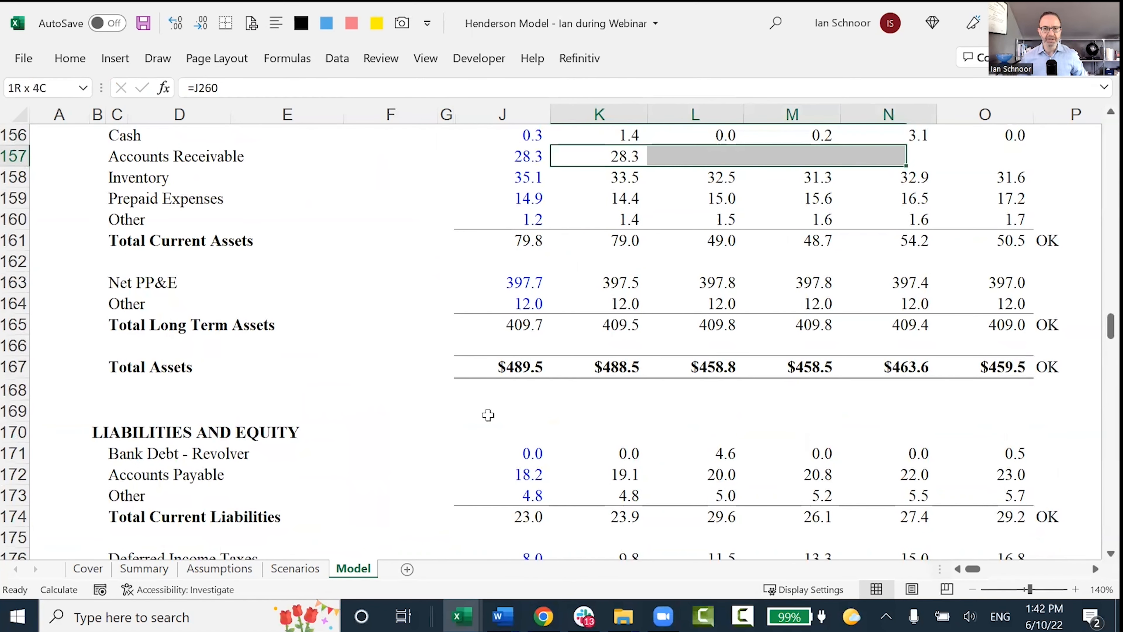
pyautogui.hotkey('ctrl', 'r')
pyautogui.scroll(1, 463, 395)
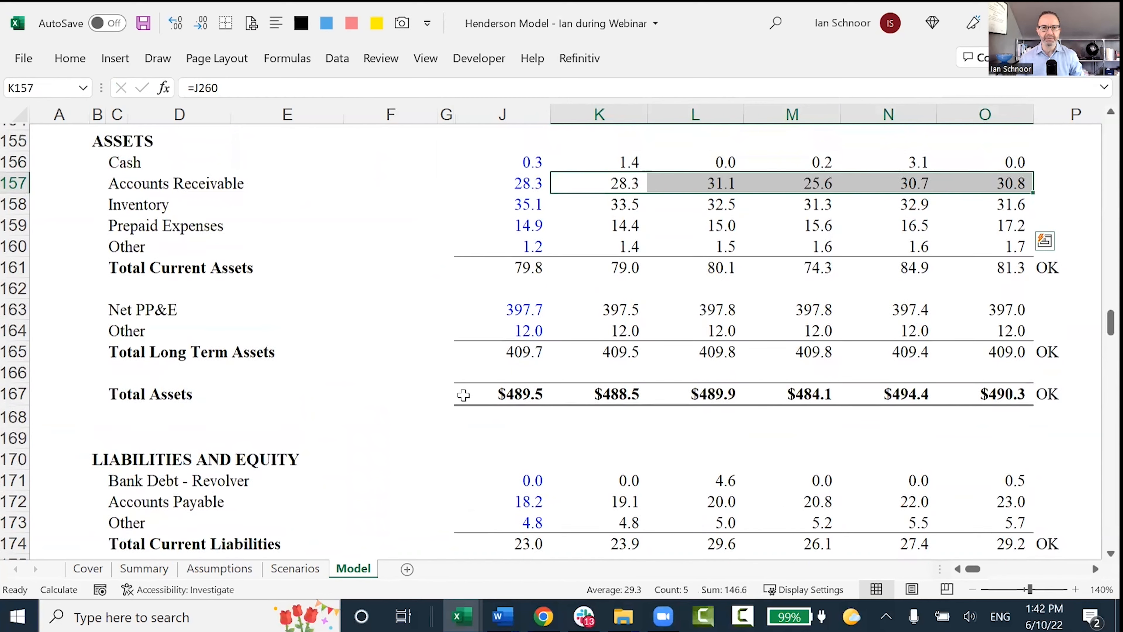
# Inspect the copied 2023 Accounts Receivable formula in L157 to see which year's balance it references
pyautogui.press('Right')
pyautogui.press('F2')
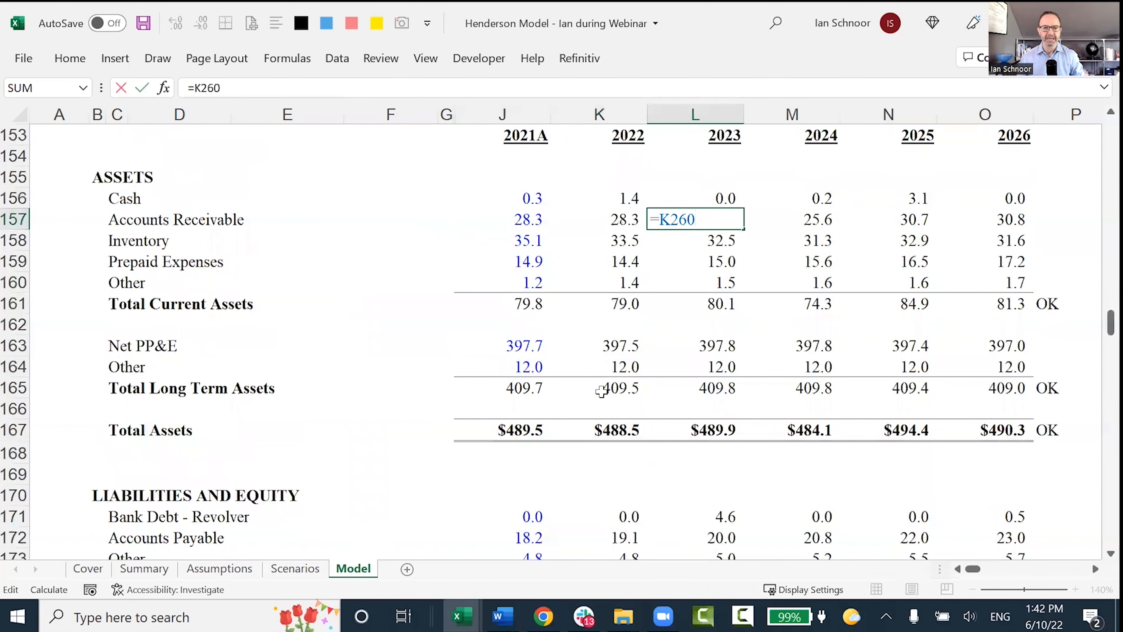
pyautogui.scroll(1, 612, 401)
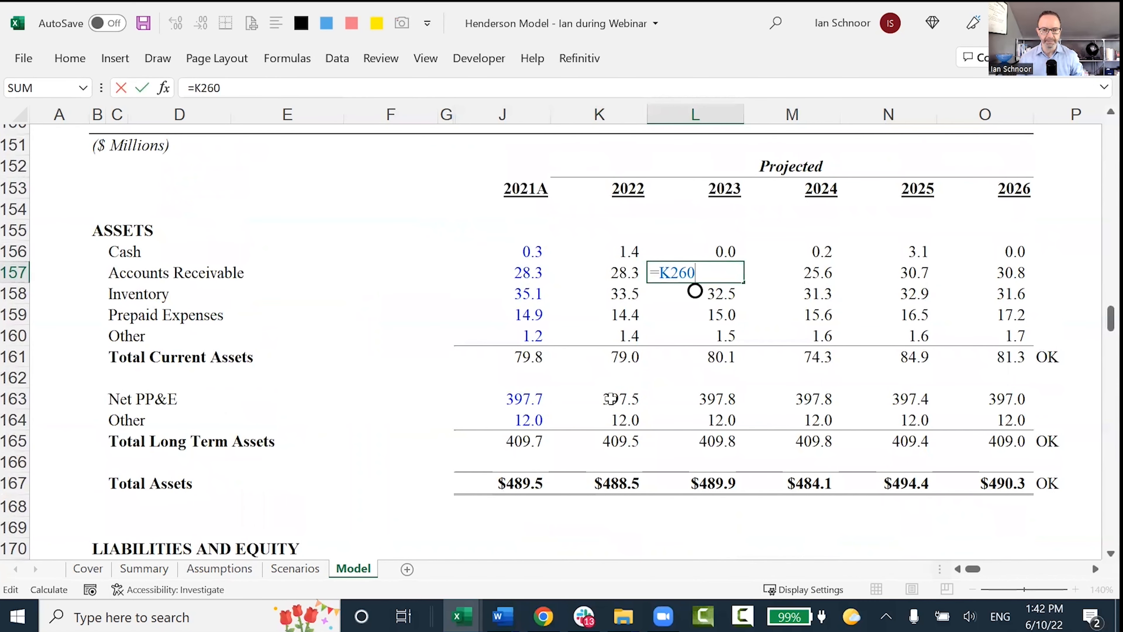
pyautogui.press('Escape')
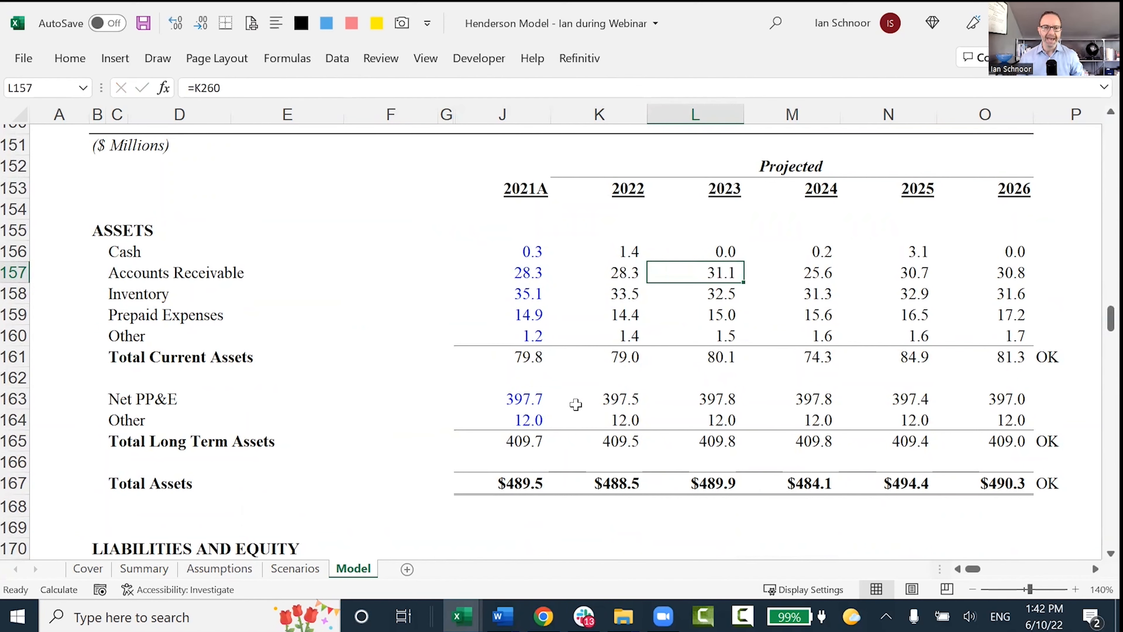
# Examine the balance sheet's Check row for imbalances, then review the 2022 Accounts Receivable formula in K157
pyautogui.scroll(-5, 573, 412)
pyautogui.scroll(-2, 579, 488)
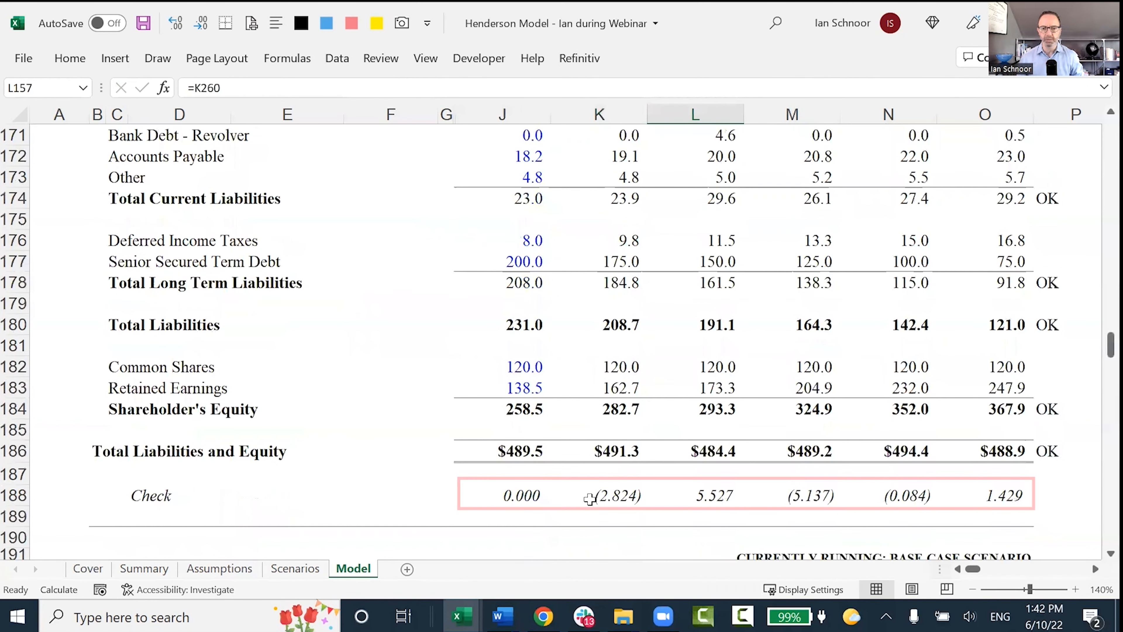
pyautogui.scroll(7, 751, 535)
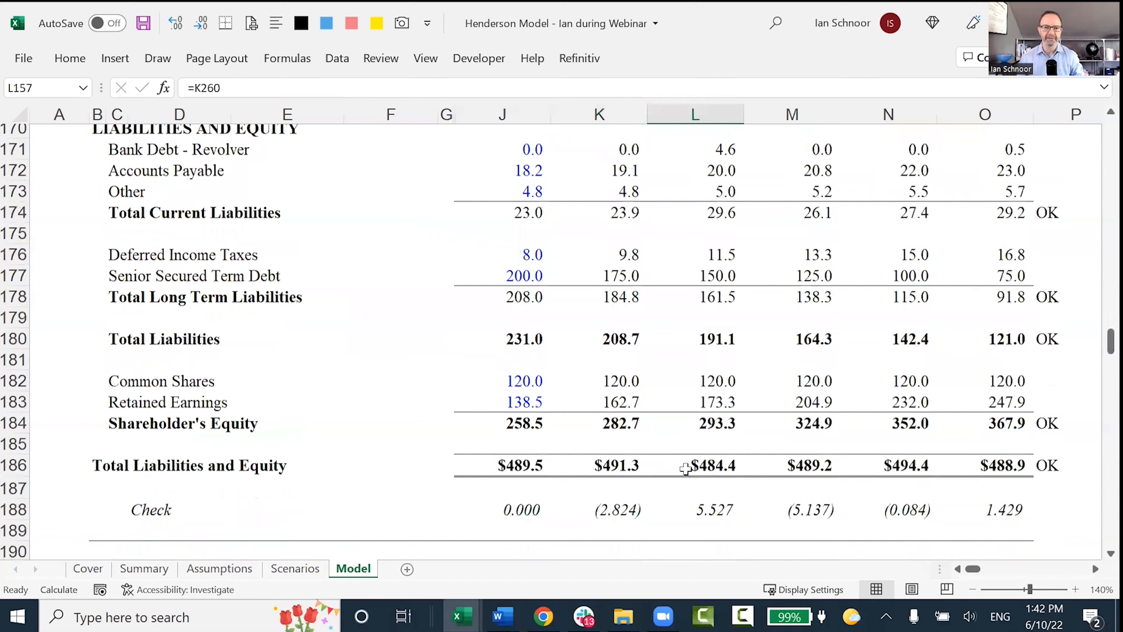
pyautogui.press('Left')
pyautogui.press('F2')
pyautogui.press('Escape')
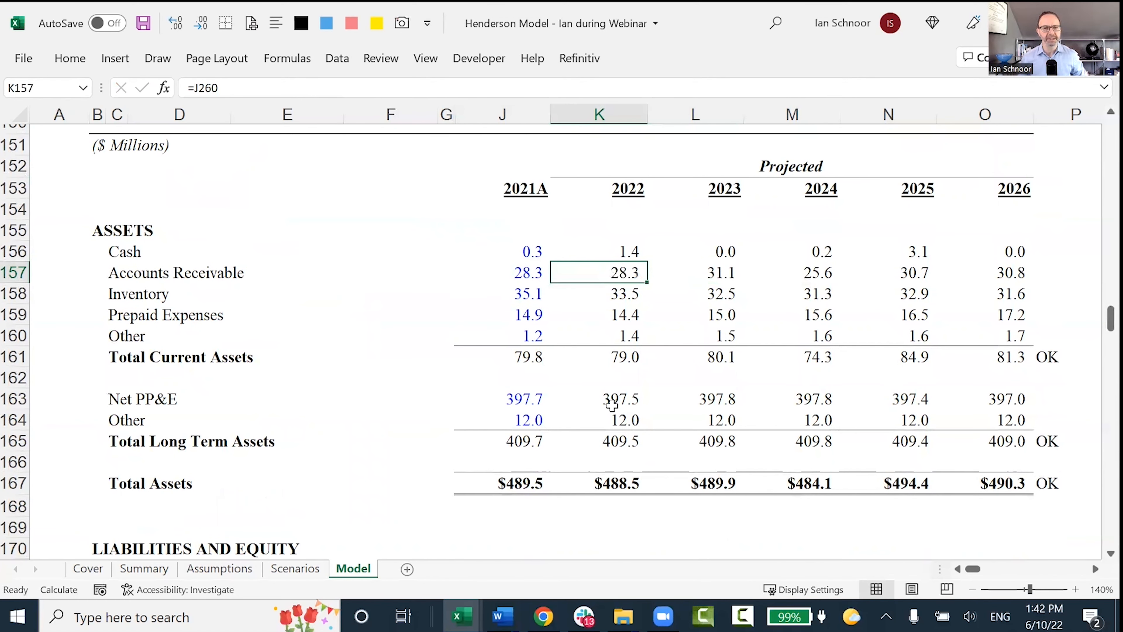
# Clear the wrong-year Accounts Receivable formulas from K157:O157
pyautogui.hotkey('shift', 'Right')
pyautogui.hotkey('shift', 'Right')
pyautogui.hotkey('shift', 'Right')
pyautogui.hotkey('shift', 'Right')
pyautogui.press('Delete')
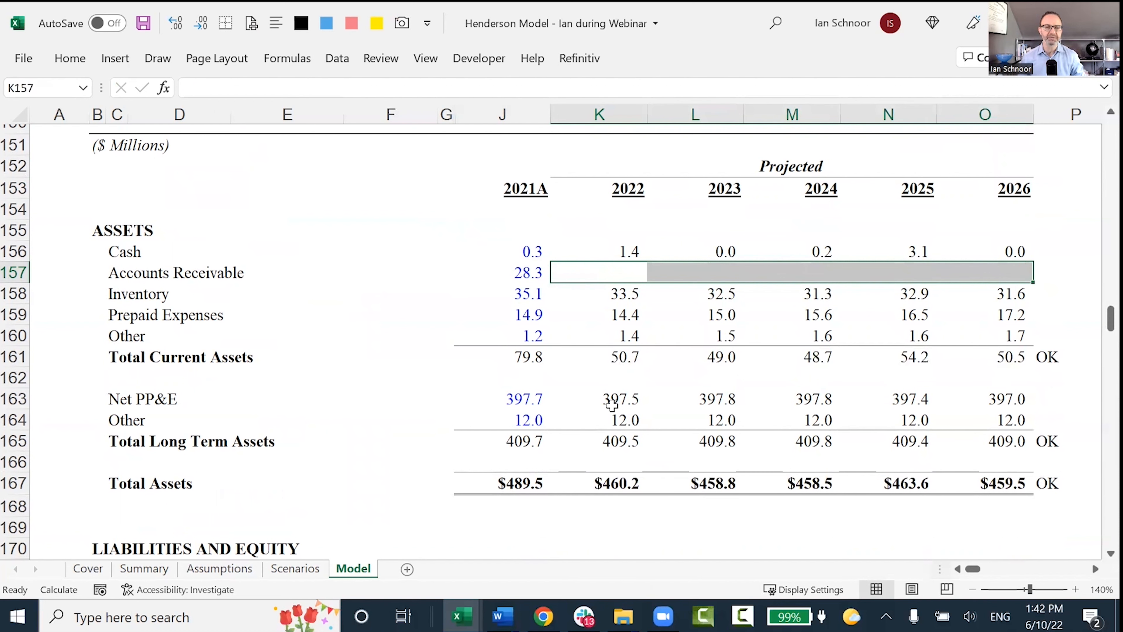
pyautogui.press('Left')
pyautogui.press('Right')
# Link 2022 Accounts Receivable in K157 to the same year's balance in the Working Capital Schedule with =K260
pyautogui.write('=')
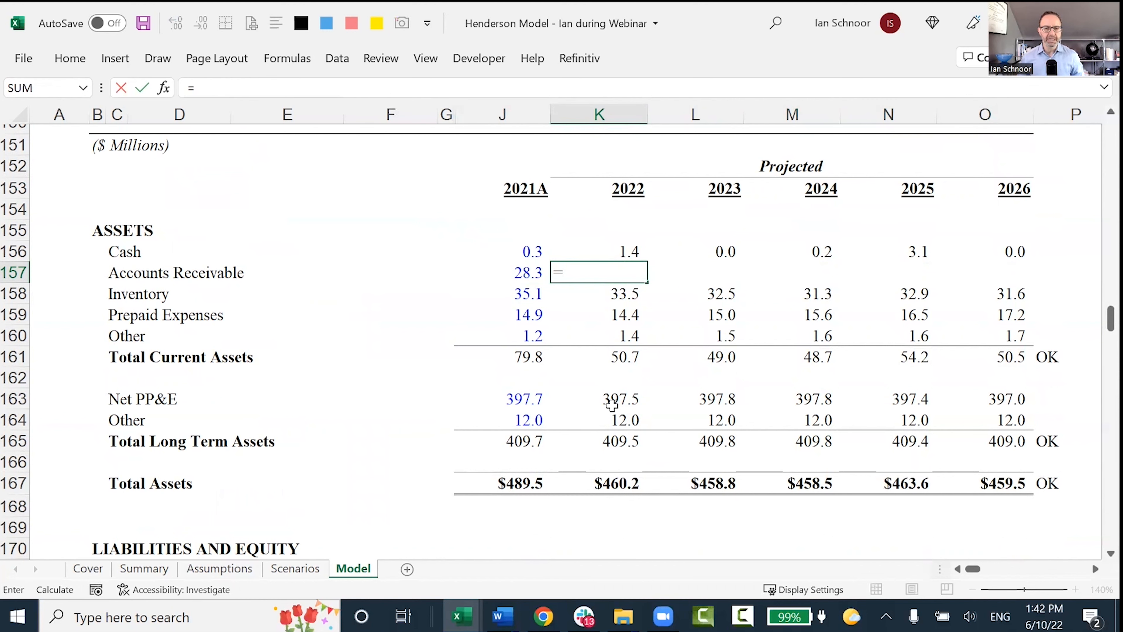
pyautogui.press('Down')
pyautogui.press('Down')
pyautogui.press('Down')
pyautogui.press('Down')
pyautogui.press('Down')
pyautogui.press('Down')
pyautogui.press('Down')
pyautogui.press('Down')
pyautogui.press('Down')
pyautogui.press('Down')
pyautogui.press('Down')
pyautogui.press('Down')
pyautogui.press('Down')
pyautogui.press('Down')
pyautogui.press('Down')
pyautogui.press('Down')
pyautogui.press('Down')
pyautogui.press('Down')
pyautogui.press('Down')
pyautogui.press('Down')
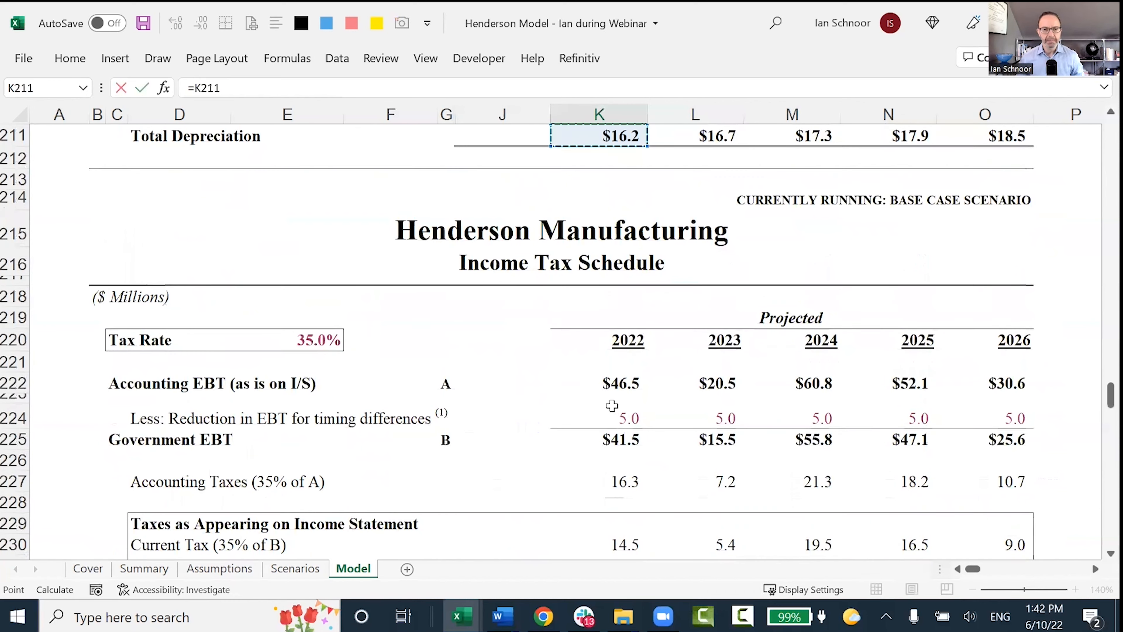
pyautogui.press('Down')
pyautogui.press('Down')
pyautogui.press('Down')
pyautogui.press('Down')
pyautogui.press('Down')
pyautogui.press('Down')
pyautogui.press('Down')
pyautogui.press('Down')
pyautogui.press('Down')
pyautogui.press('Down')
pyautogui.press('Down')
pyautogui.press('Down')
pyautogui.press('Down')
pyautogui.press('Down')
pyautogui.press('Down')
pyautogui.press('Down')
pyautogui.press('Down')
pyautogui.press('Down')
pyautogui.press('Down')
pyautogui.press('Down')
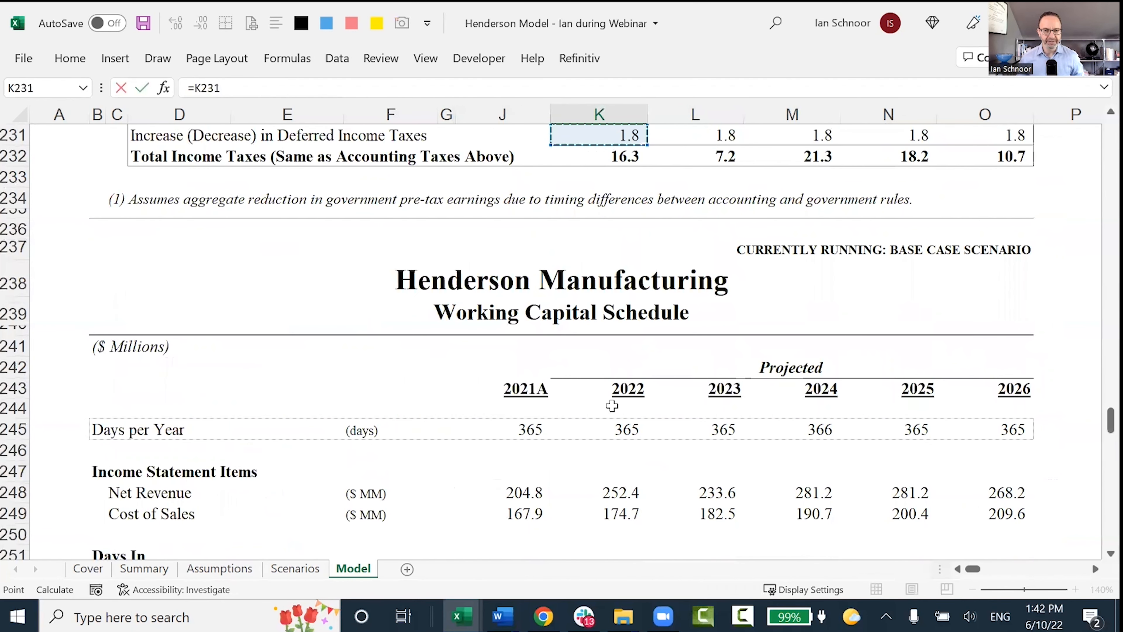
pyautogui.press('Down')
pyautogui.press('Down')
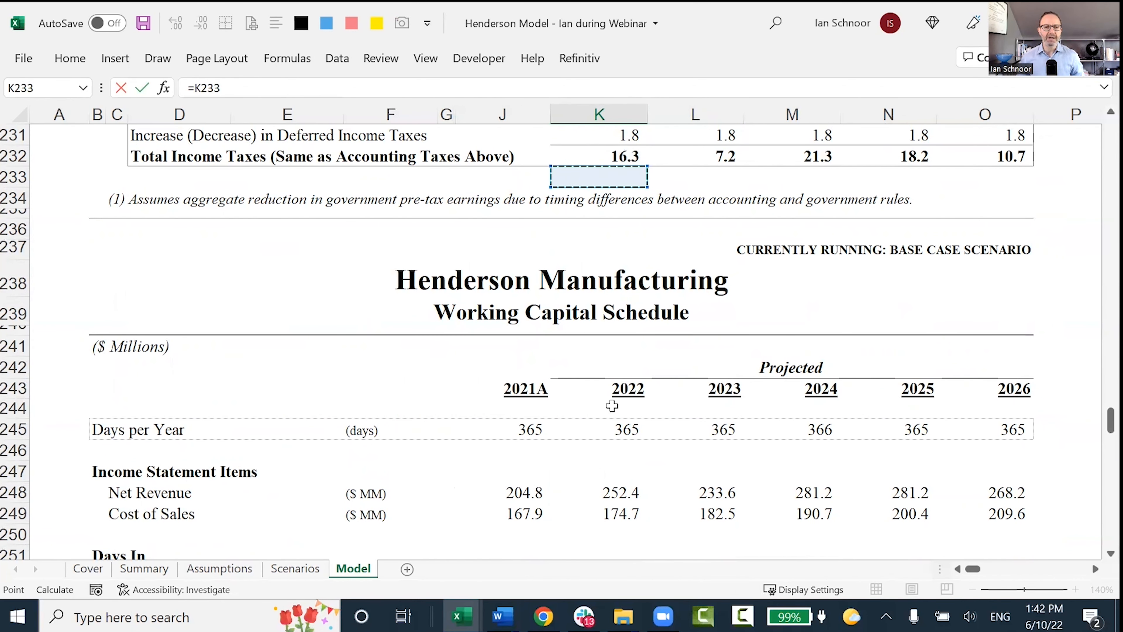
pyautogui.press('Down')
pyautogui.press('Down')
pyautogui.press('Down')
pyautogui.press('Down')
pyautogui.press('Down')
pyautogui.press('Down')
pyautogui.press('Down')
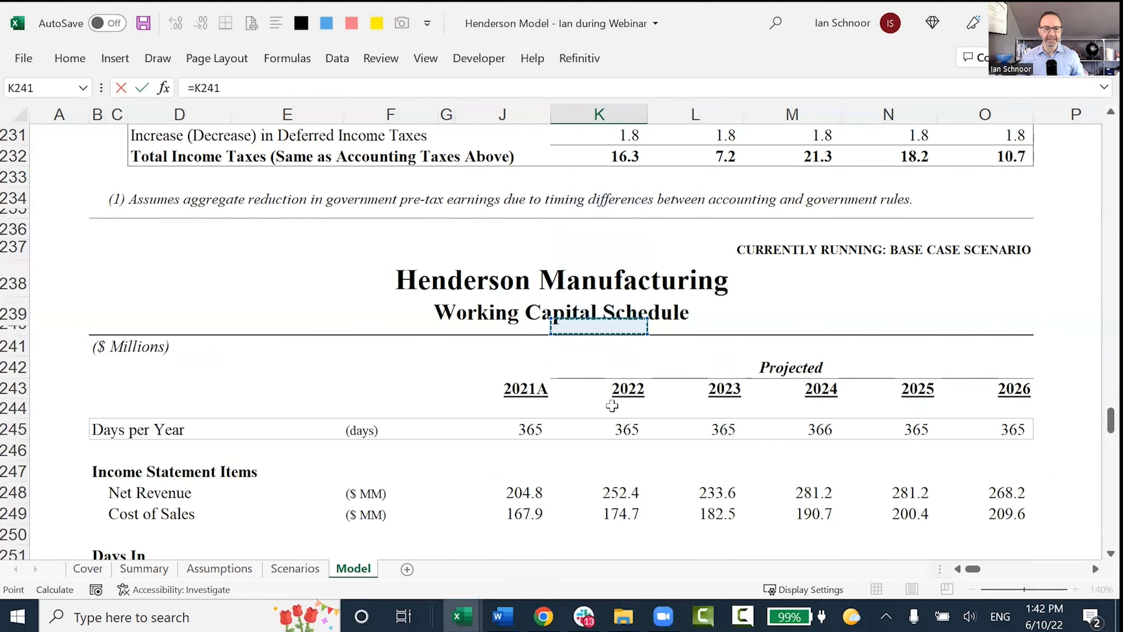
pyautogui.press('Down')
pyautogui.press('Down')
pyautogui.press('Down')
pyautogui.press('Down')
pyautogui.press('Down')
pyautogui.press('Down')
pyautogui.press('Down')
pyautogui.press('Down')
pyautogui.press('Down')
pyautogui.press('Down')
pyautogui.press('Down')
pyautogui.press('Down')
pyautogui.press('Down')
pyautogui.press('Down')
pyautogui.press('Down')
pyautogui.press('Down')
pyautogui.press('Down')
pyautogui.press('Down')
pyautogui.press('Down')
pyautogui.press('Down')
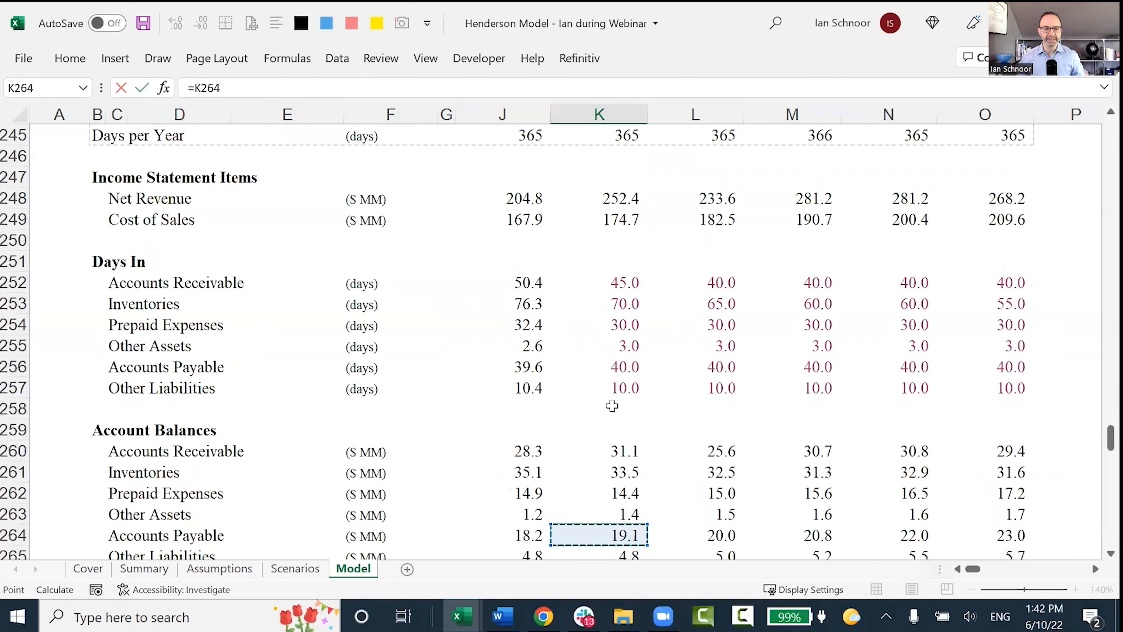
pyautogui.press('Down')
pyautogui.press('Down')
pyautogui.press('Down')
pyautogui.press('Up')
pyautogui.press('Up')
pyautogui.press('Up')
pyautogui.press('Up')
pyautogui.press('Up')
pyautogui.press('Up')
pyautogui.press('Up')
pyautogui.press('Up')
pyautogui.press('Up')
pyautogui.press('Down')
pyautogui.press('Down')
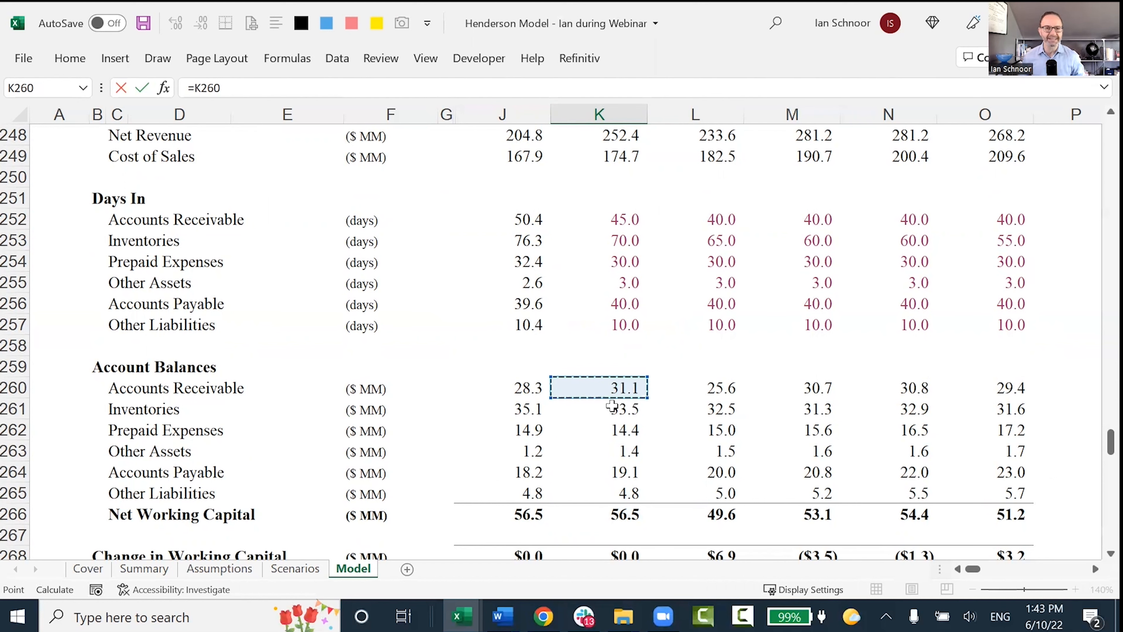
pyautogui.press('Escape')
# Fill the same-year Accounts Receivable formula from K157 across row 157 through 2026
pyautogui.press('Up')
pyautogui.press('Up')
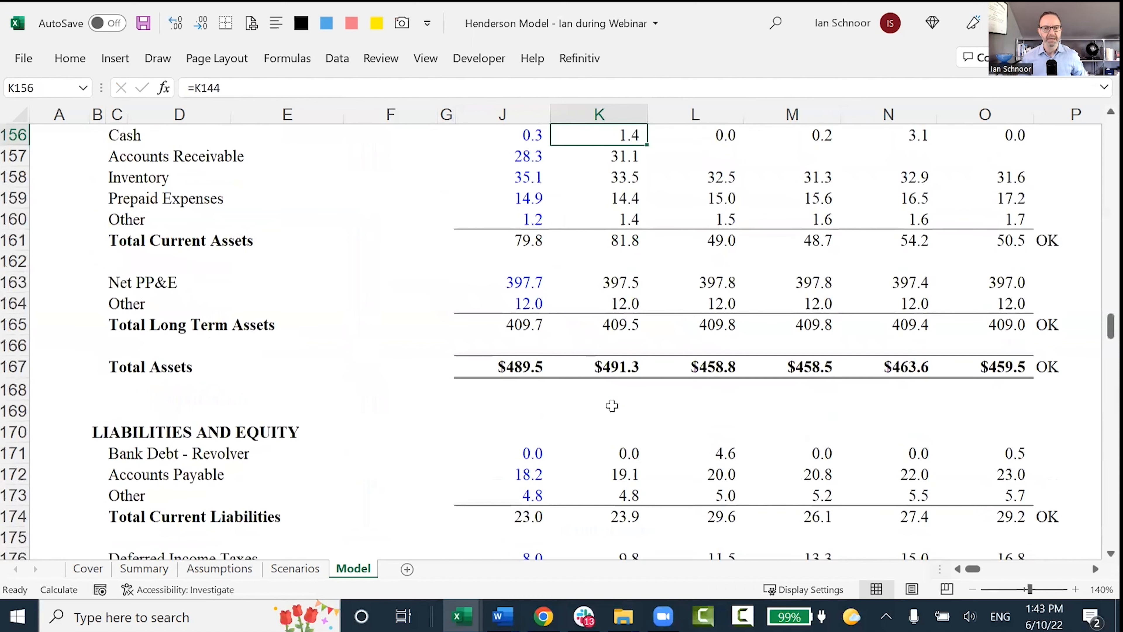
pyautogui.press('Down')
pyautogui.hotkey('shift', 'Right')
pyautogui.hotkey('shift', 'Right')
pyautogui.hotkey('shift', 'Right')
pyautogui.hotkey('shift', 'Right')
pyautogui.hotkey('ctrl', 'r')
pyautogui.hotkey('shift', 'Left')
pyautogui.hotkey('shift', 'Left')
pyautogui.hotkey('shift', 'Left')
pyautogui.hotkey('shift', 'Left')
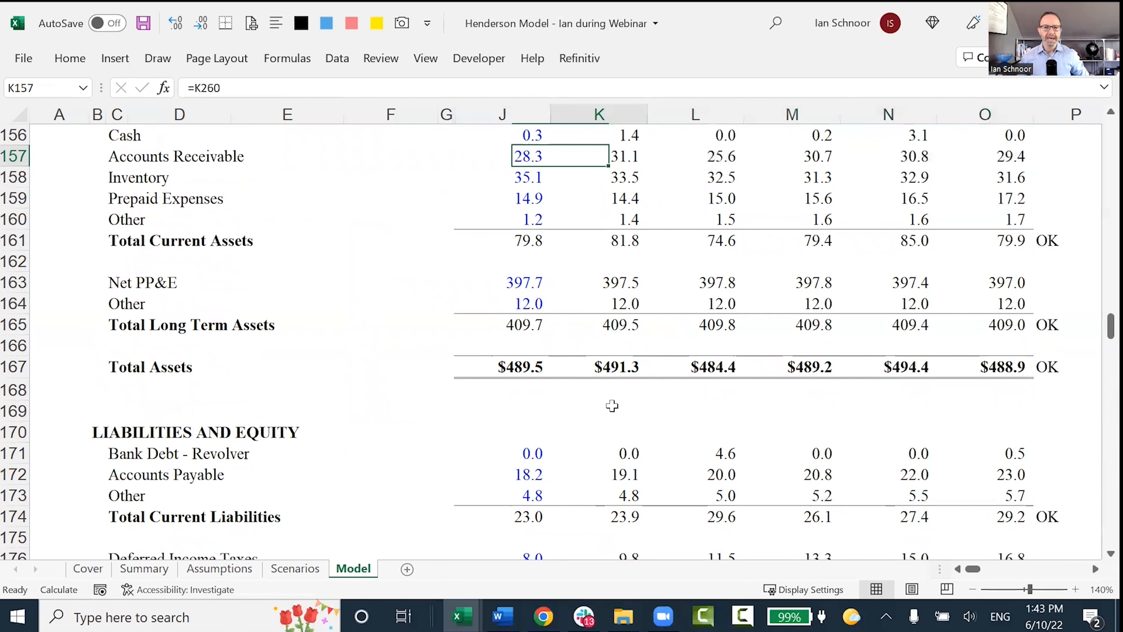
# Inspect the 2022 Cash and Accounts Receivable formulas in K156 and K157 to check which cells they link to
pyautogui.scroll(1, 608, 402)
pyautogui.press('Up')
pyautogui.press('F2')
pyautogui.press('Escape')
pyautogui.press('Down')
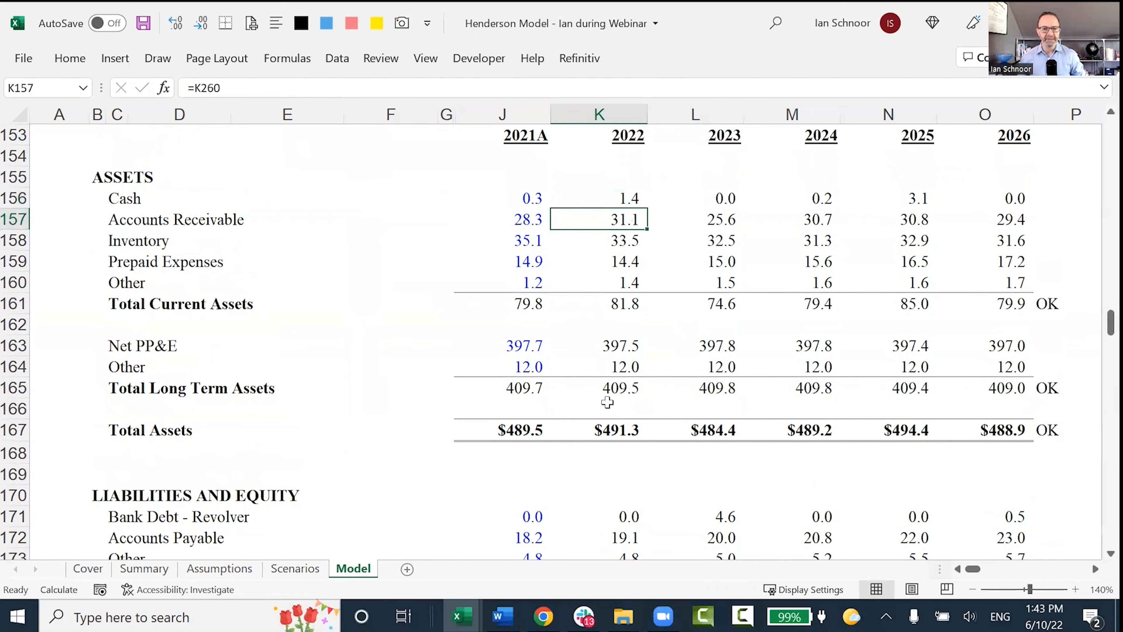
pyautogui.press('F2')
pyautogui.press('Escape')
# Inspect the 2022 Prepaid Expenses and Other formulas in K159 and K160, and select the 2022 current asset items K156:K160
pyautogui.press('Down')
pyautogui.press('Down')
pyautogui.press('F2')
pyautogui.press('Escape')
pyautogui.press('Down')
pyautogui.press('F2')
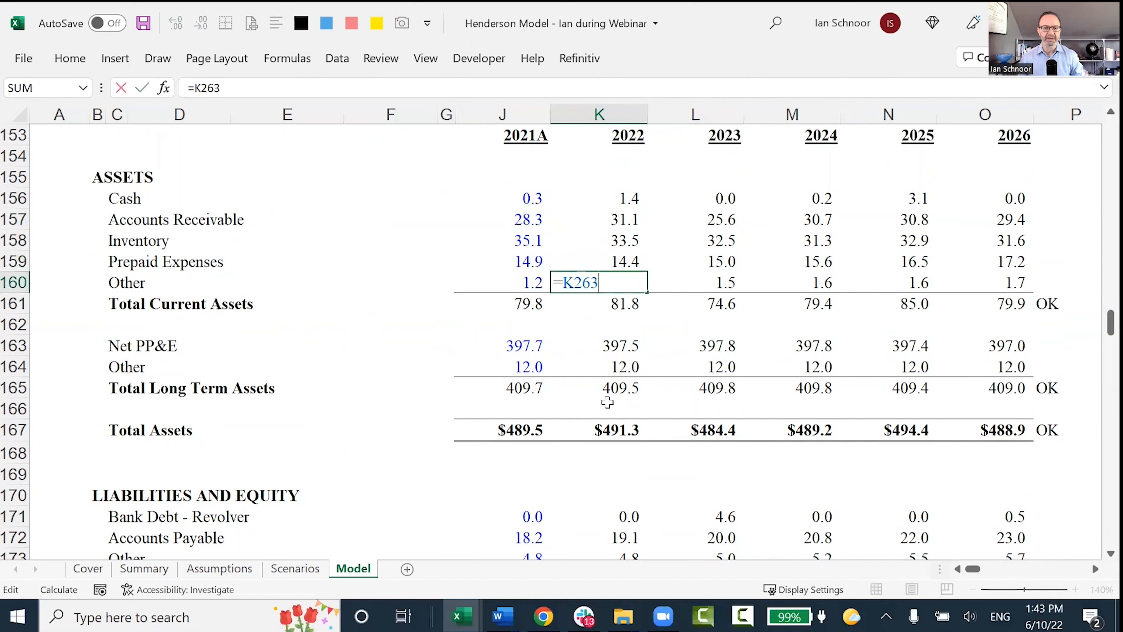
pyautogui.press('Escape')
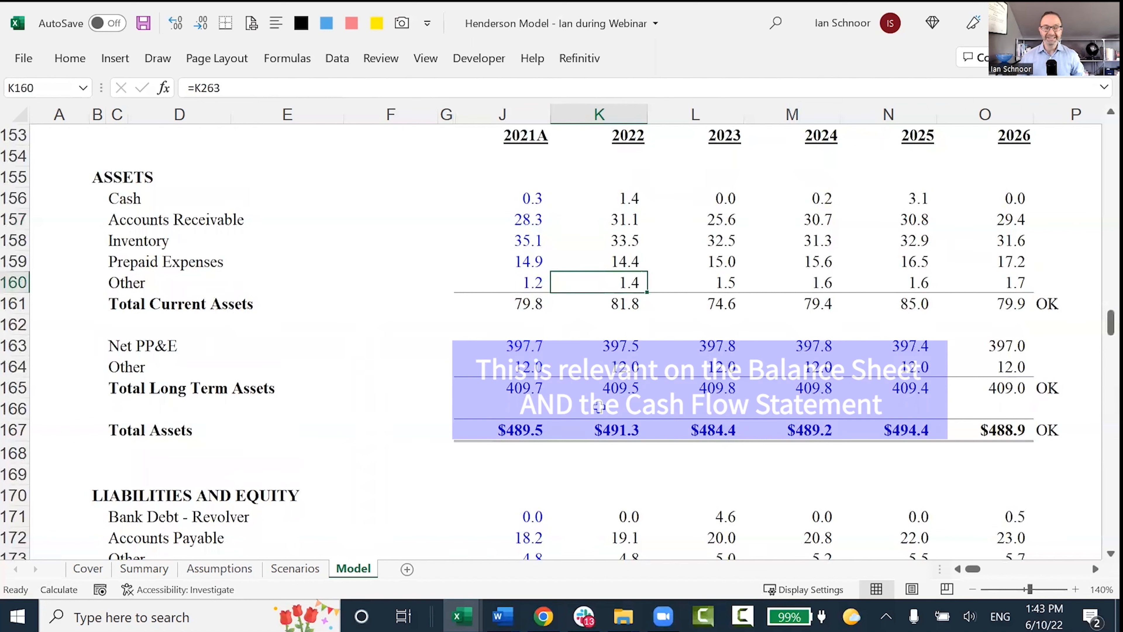
pyautogui.moveTo(612, 198); pyautogui.dragTo(614, 283)
# Inspect the Cash Flow Statement's 2022 Net Income formula in K121 and trace it to its source row in the income statement
pyautogui.scroll(3, 615, 272)
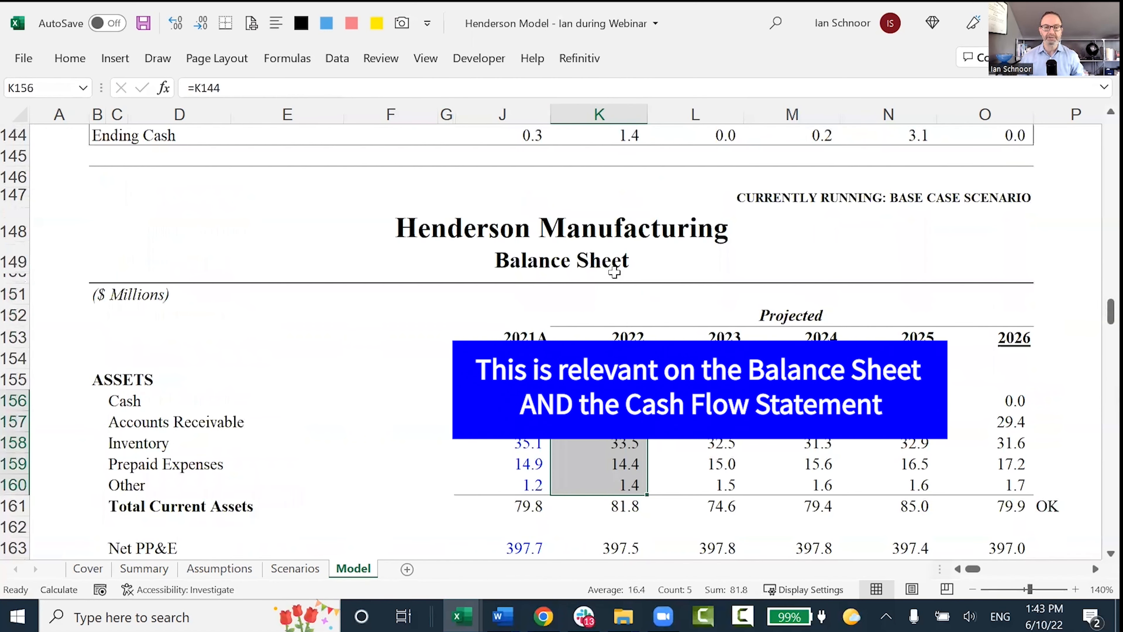
pyautogui.scroll(5, 615, 271)
pyautogui.scroll(3, 614, 272)
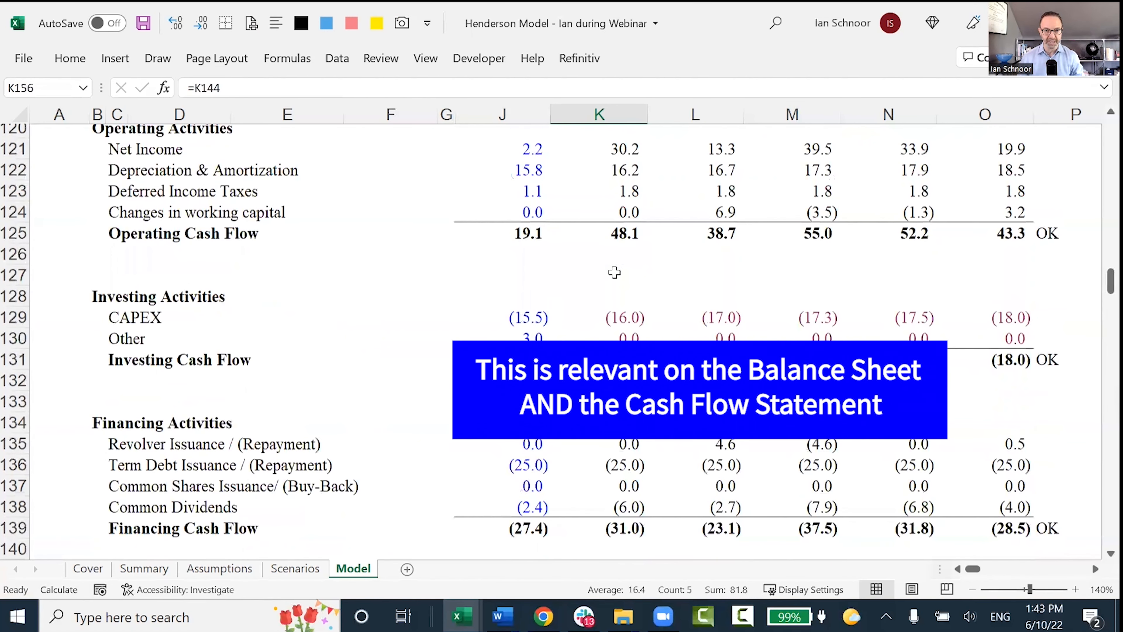
pyautogui.scroll(3, 615, 272)
pyautogui.click(610, 358)
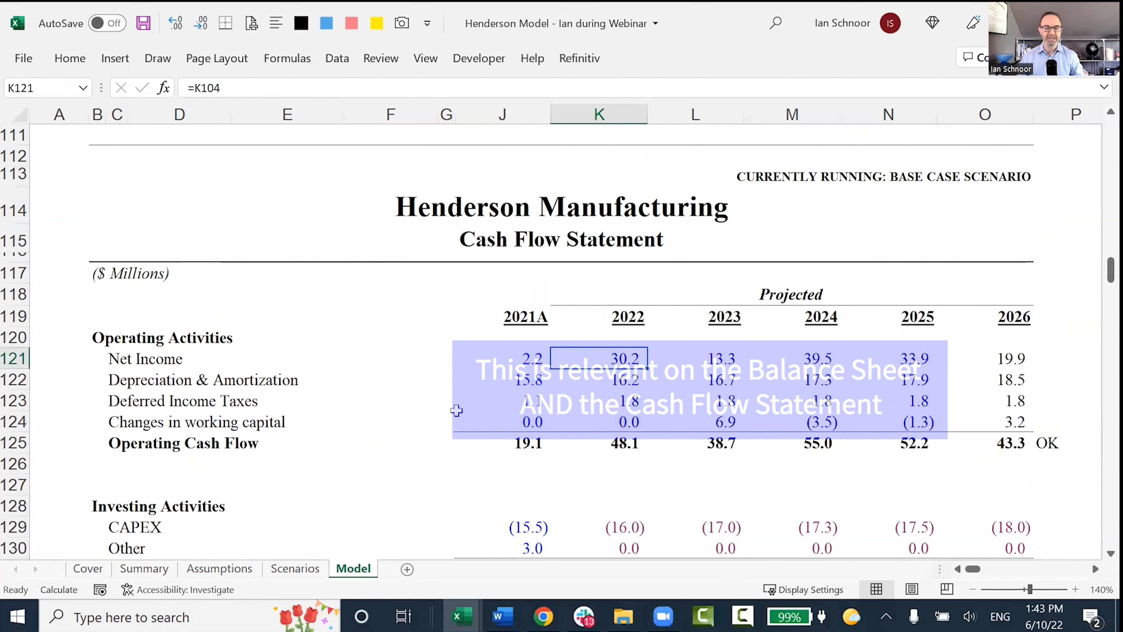
pyautogui.press('F2')
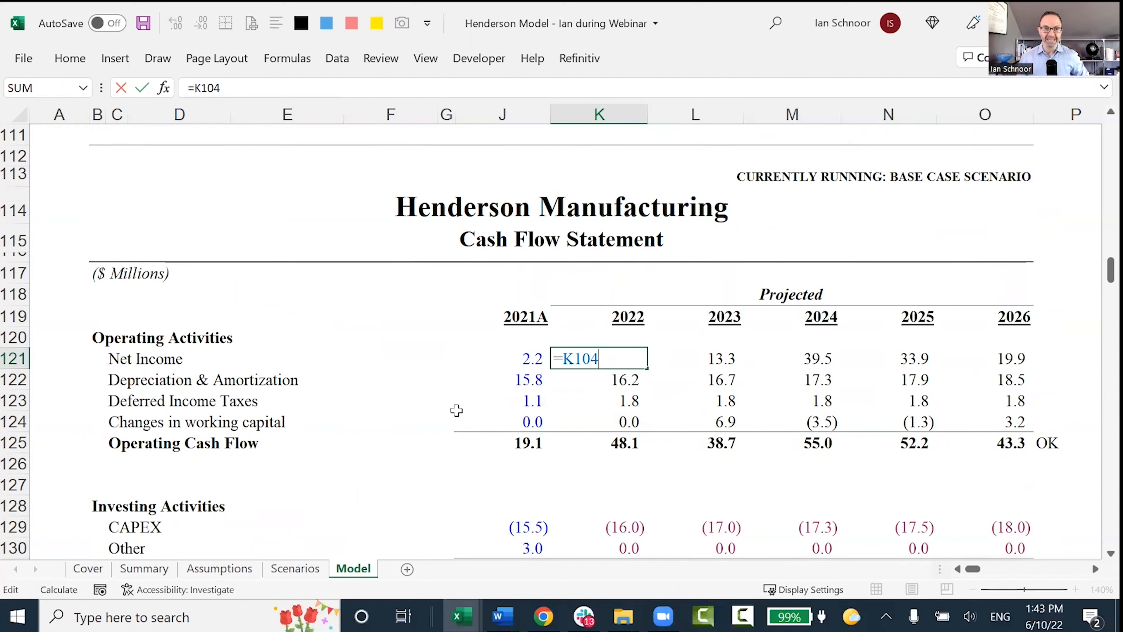
pyautogui.scroll(3, 590, 367)
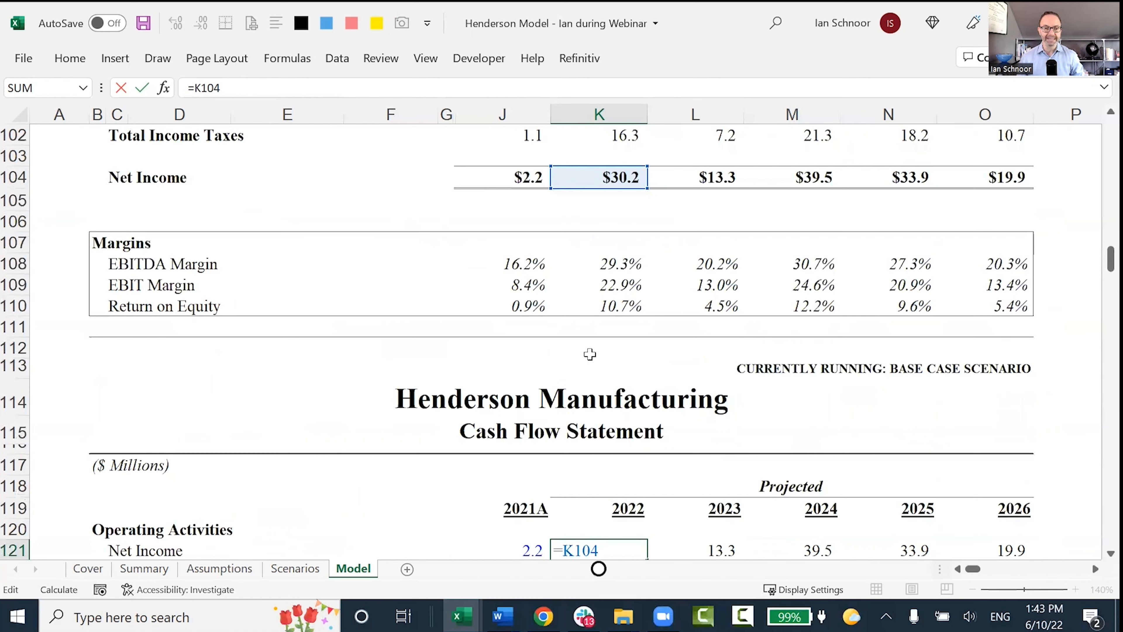
pyautogui.scroll(1, 591, 288)
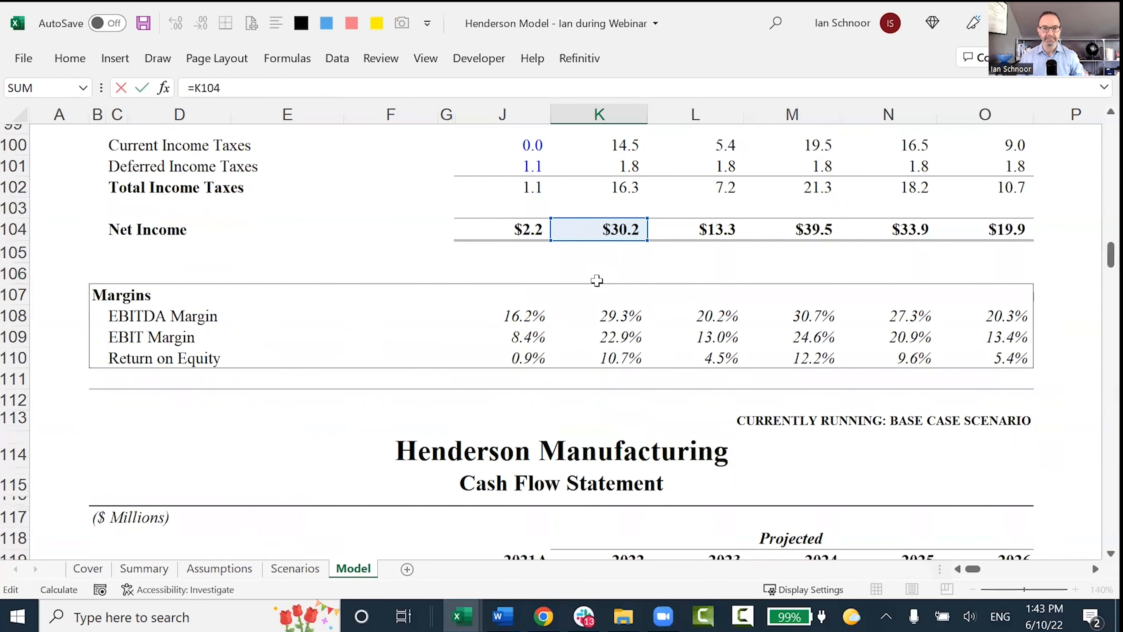
pyautogui.scroll(-5, 590, 311)
pyautogui.press('Escape')
# Inspect the 2022 Depreciation & Amortization, Deferred Income Taxes and Changes in working capital formulas in K122:K124
pyautogui.press('Down')
pyautogui.press('F2')
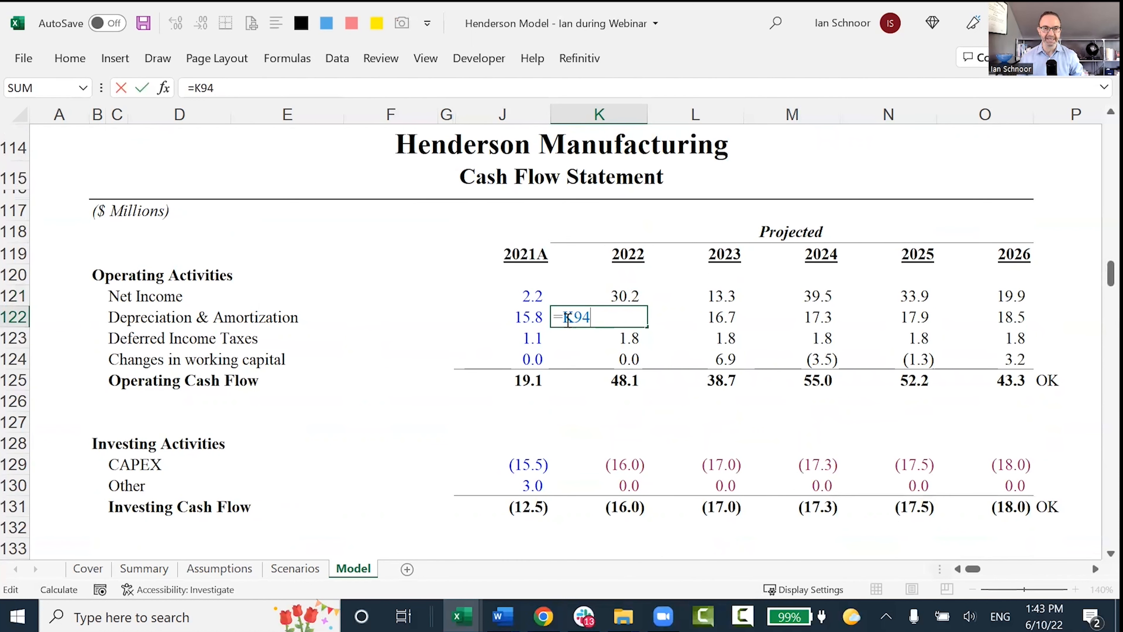
pyautogui.moveTo(563, 316); pyautogui.dragTo(591, 316)
pyautogui.press('Escape')
pyautogui.press('Down')
pyautogui.press('F2')
pyautogui.press('Escape')
pyautogui.press('Down')
pyautogui.press('F2')
pyautogui.press('Escape')
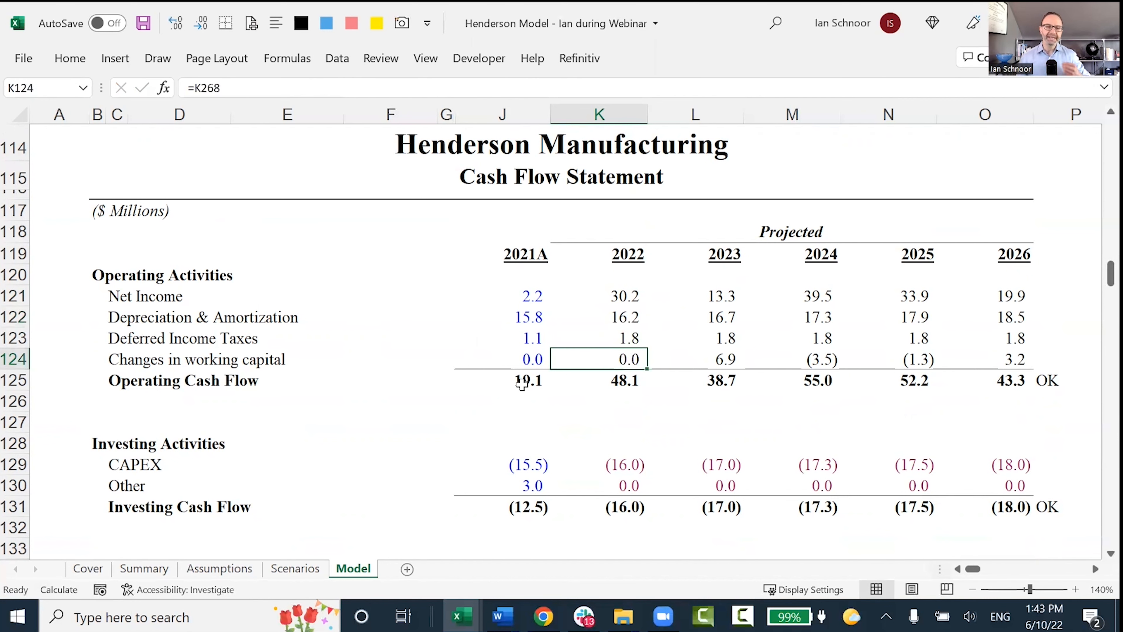
# Look over the Cash Flow Statement's financing activities and cash position rows
pyautogui.scroll(-3, 521, 393)
pyautogui.scroll(-4, 522, 395)
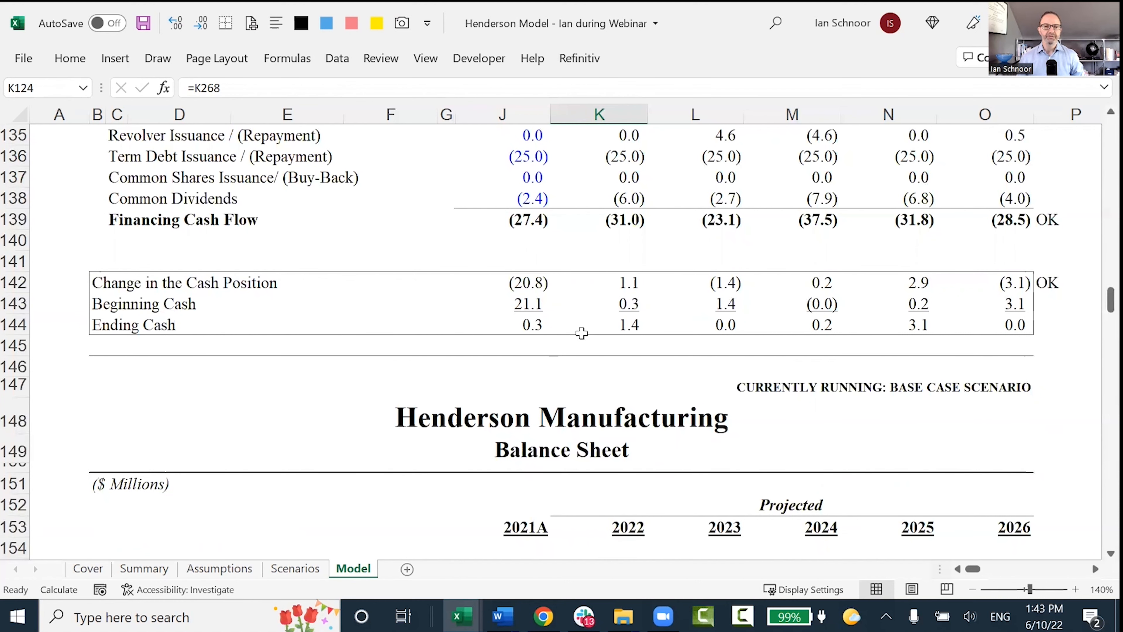
pyautogui.scroll(1, 582, 333)
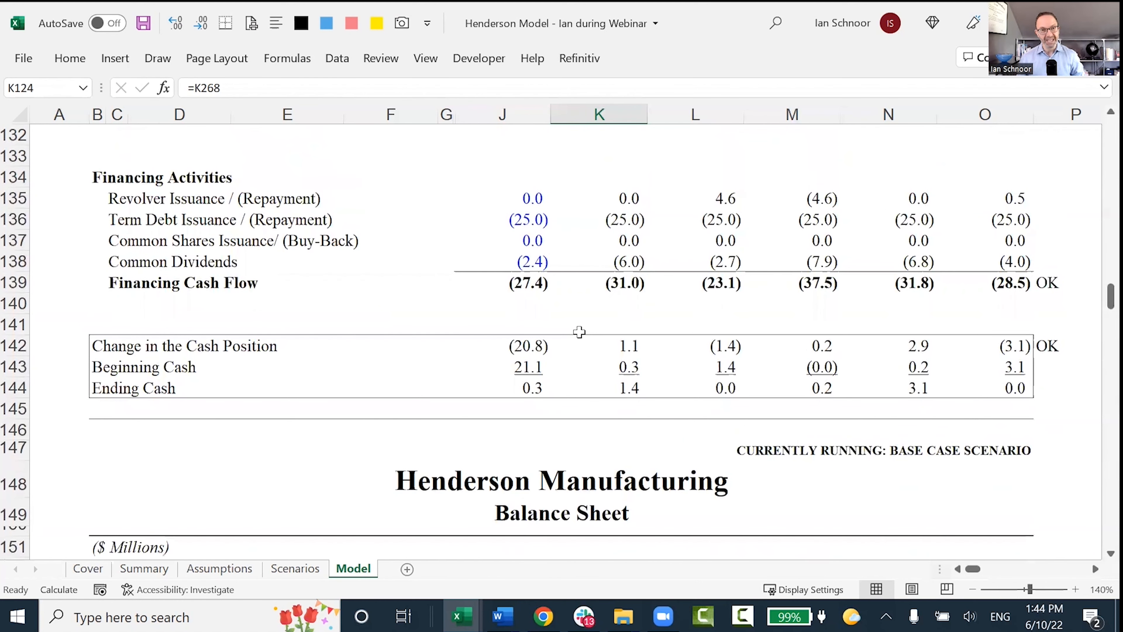